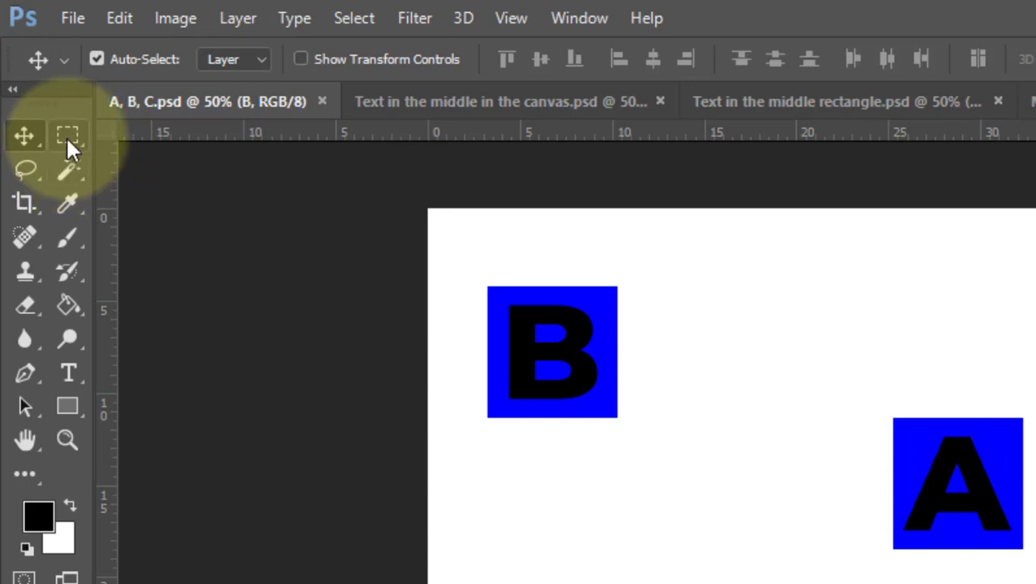
click(68, 135)
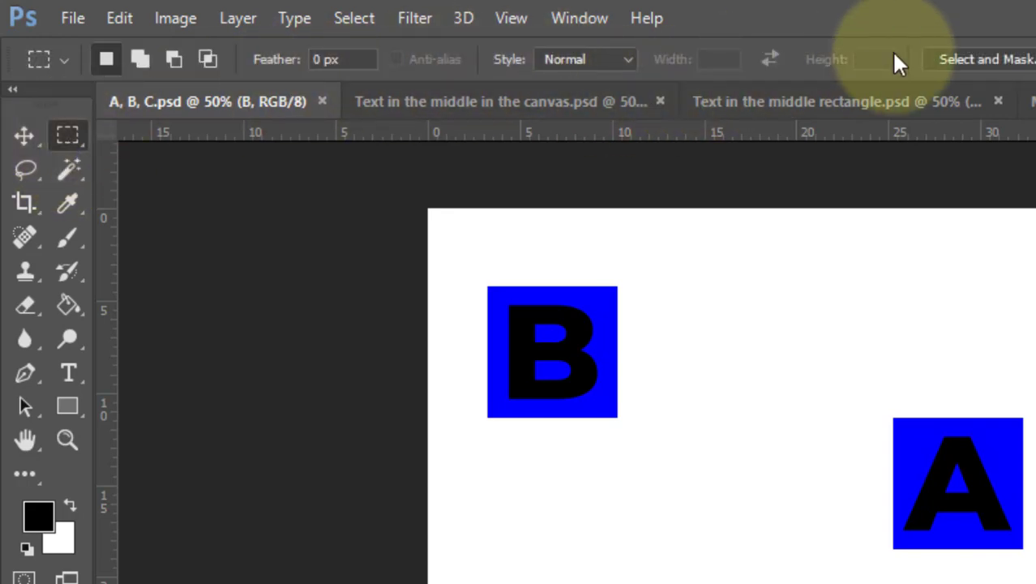
click(26, 137)
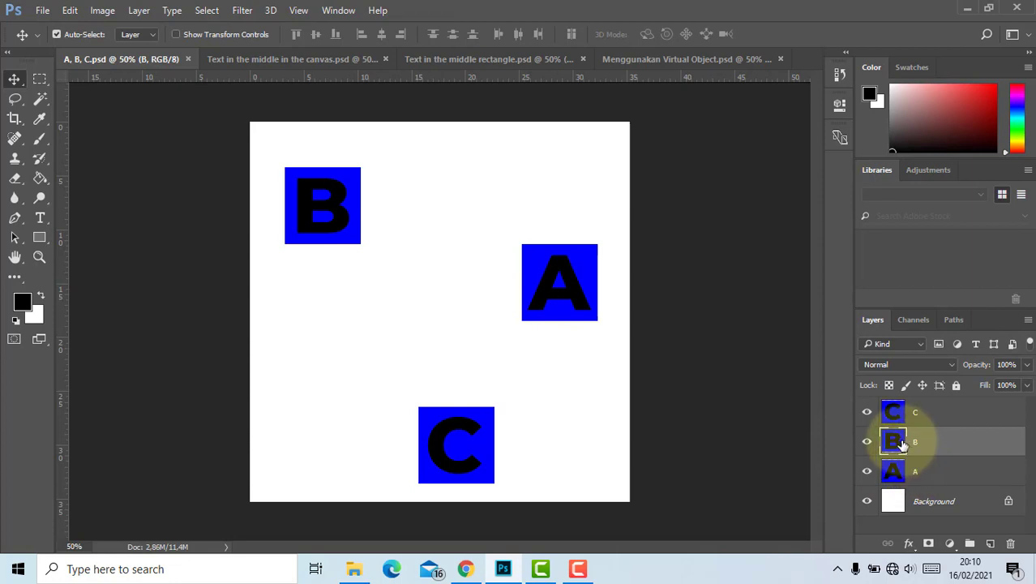
drag(901, 442, 891, 424)
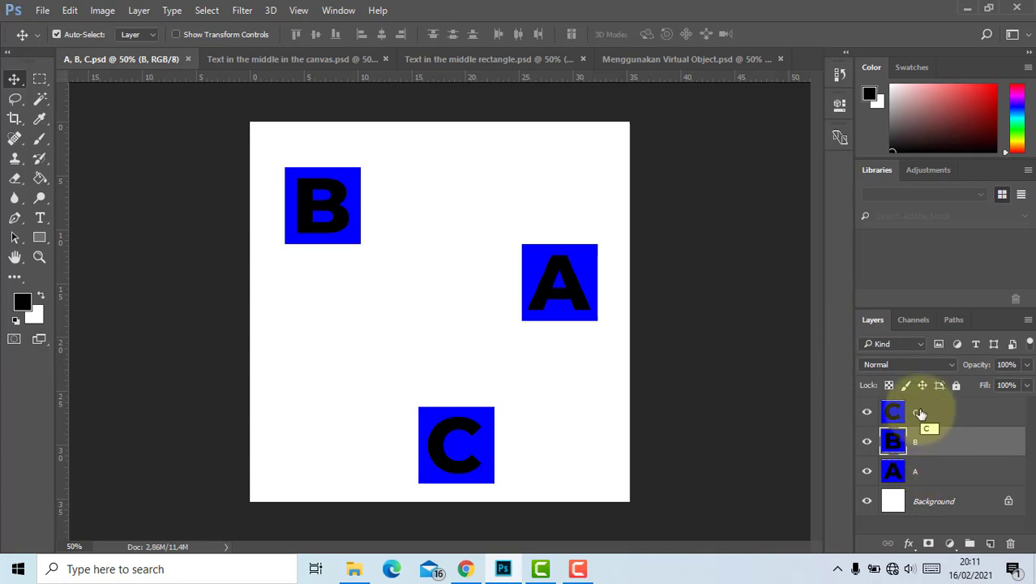
drag(924, 430, 907, 467)
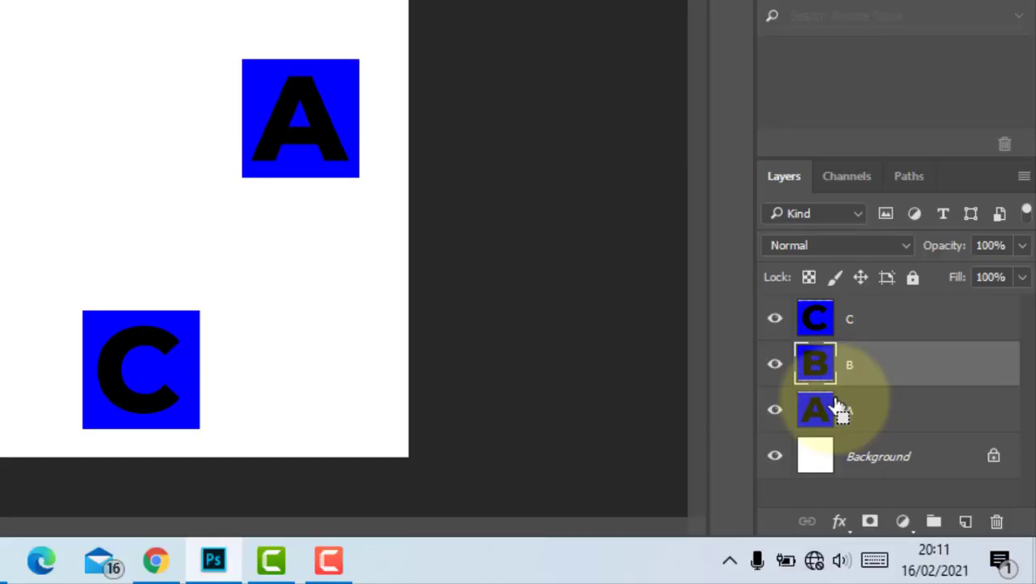
drag(837, 408, 866, 382)
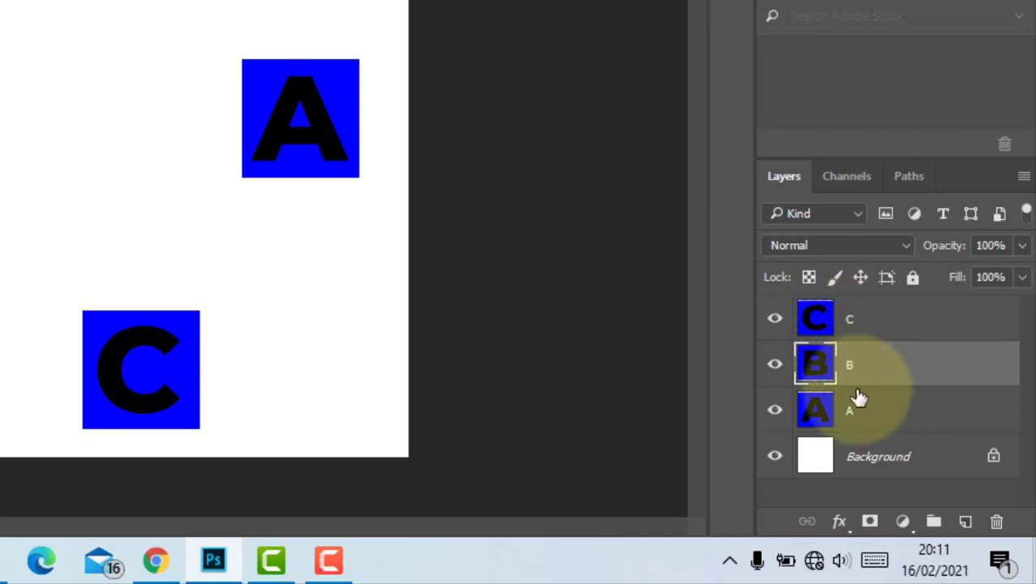
Step: Select layers A, B and C together and align their top edges
key(ctrl)
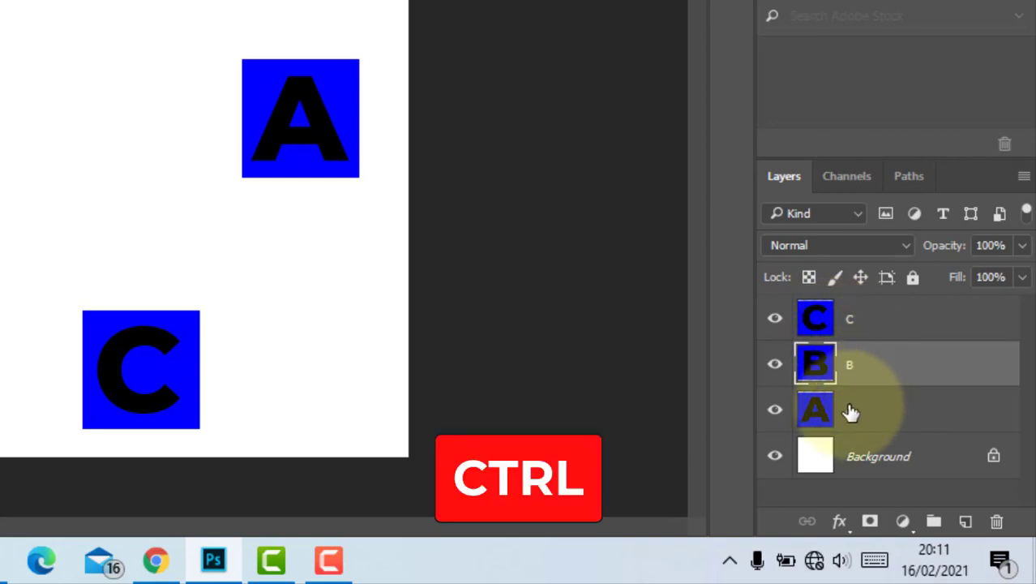
ctrl+click(849, 413)
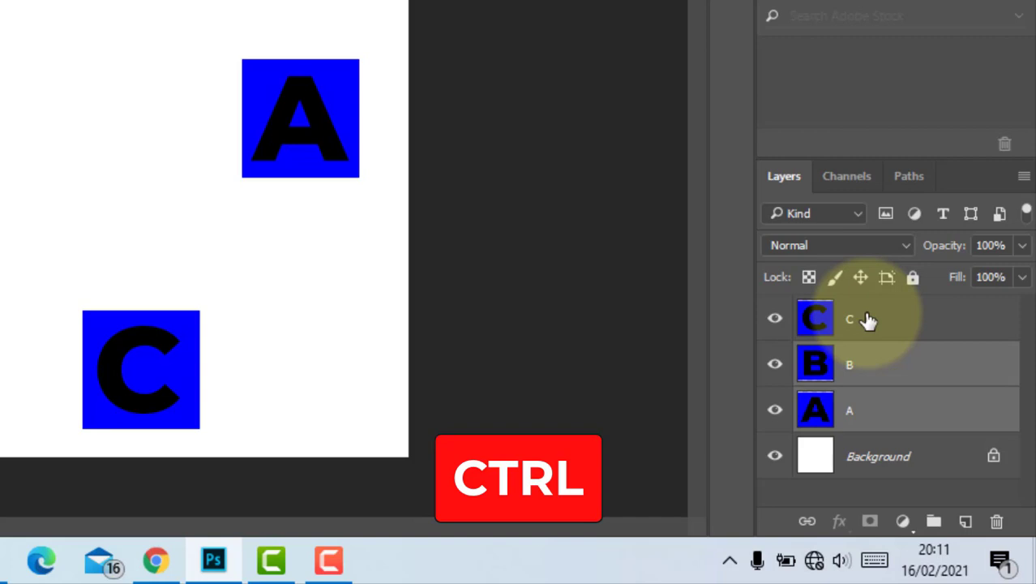
ctrl+click(867, 321)
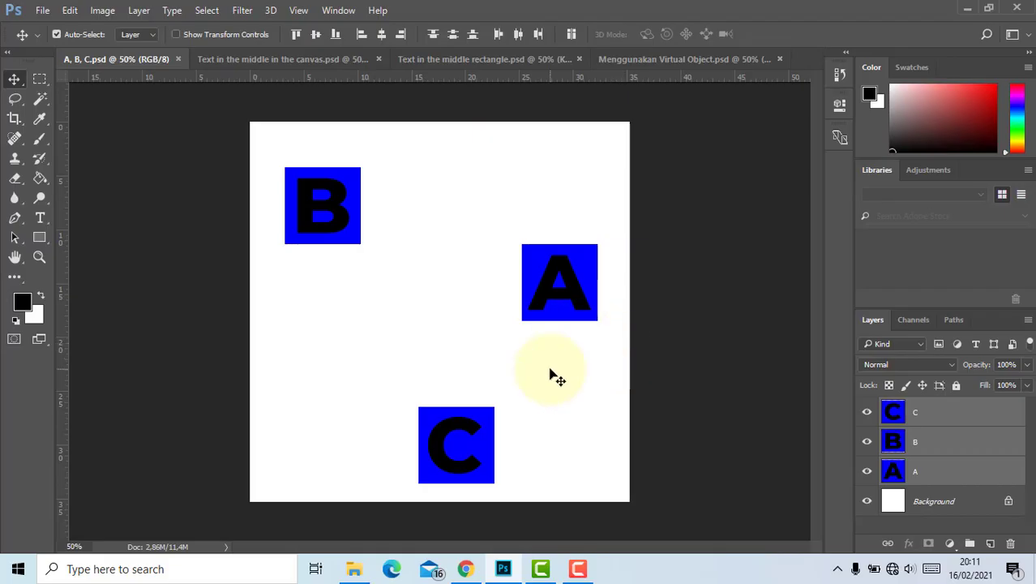
ctrl+click(892, 470)
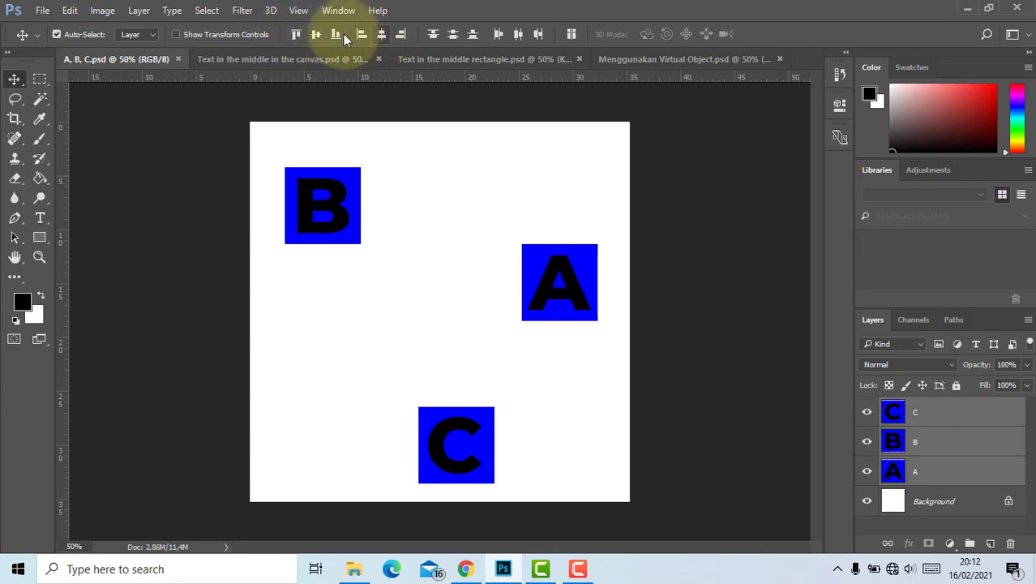
click(296, 34)
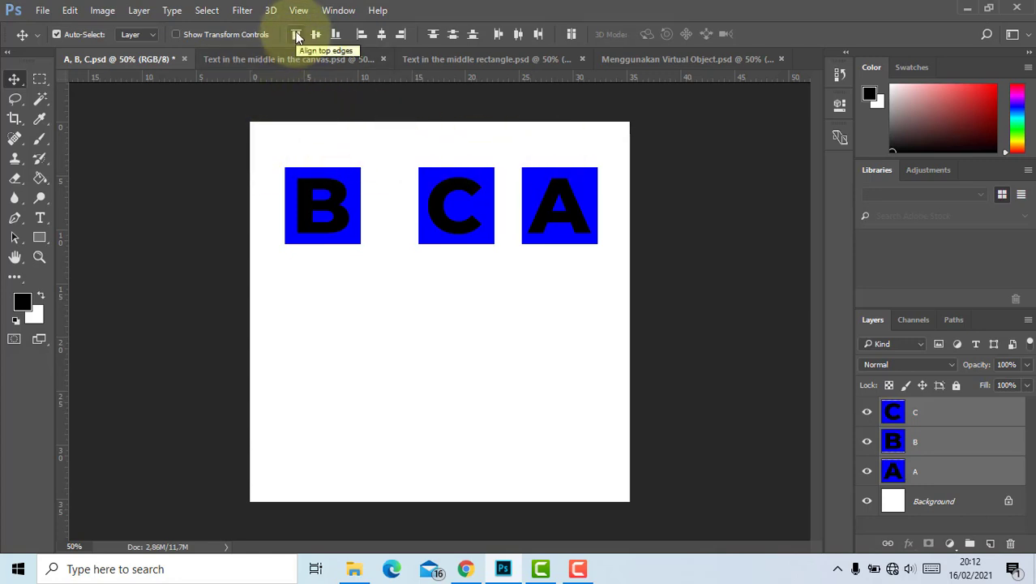
Step: Move the three squares to mid-canvas, scatter them with C higher and A lower, and align all three layers on their vertical centers
drag(552, 210, 551, 329)
click(979, 417)
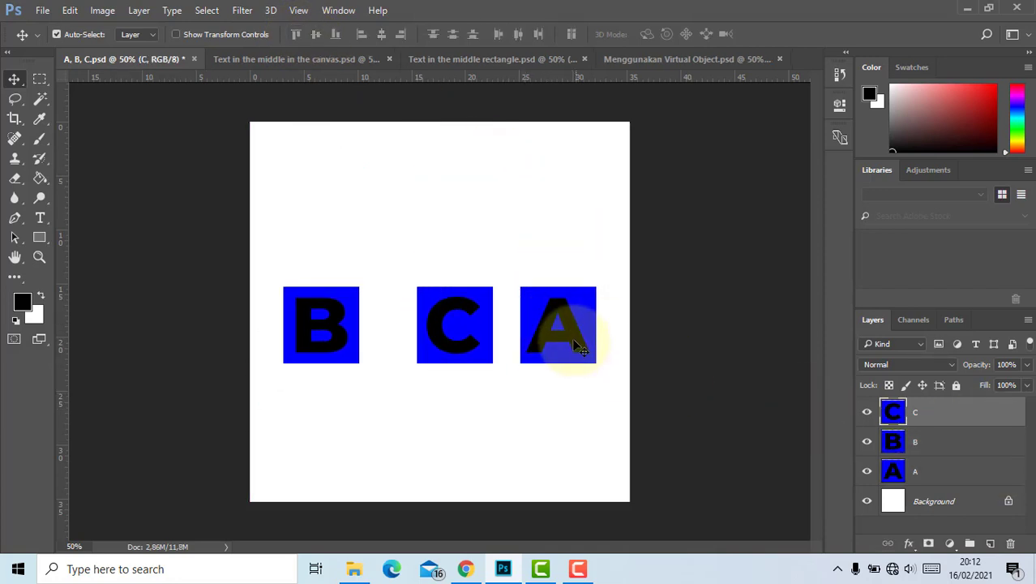
drag(455, 269, 455, 161)
drag(537, 325, 554, 469)
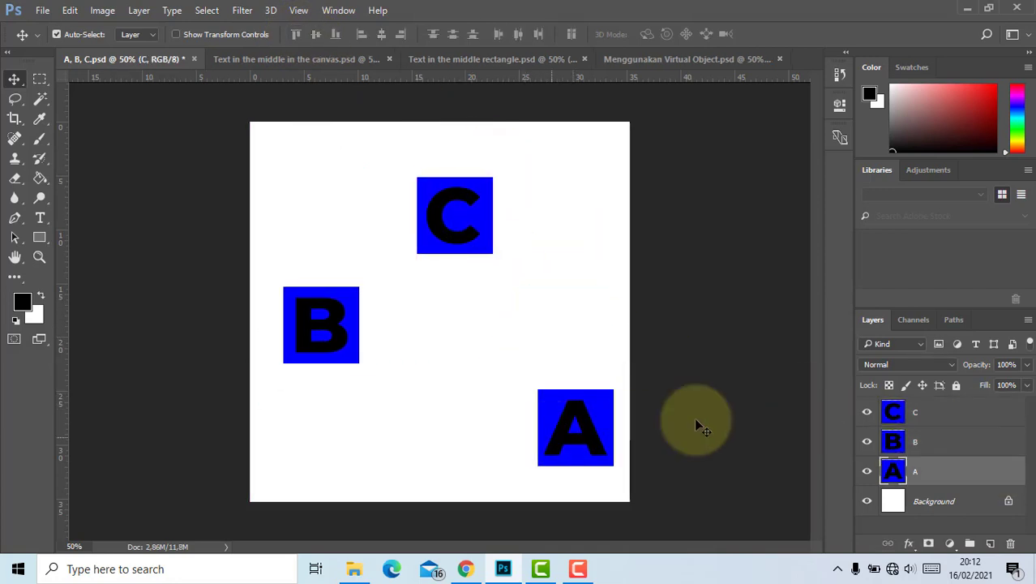
shift+click(909, 412)
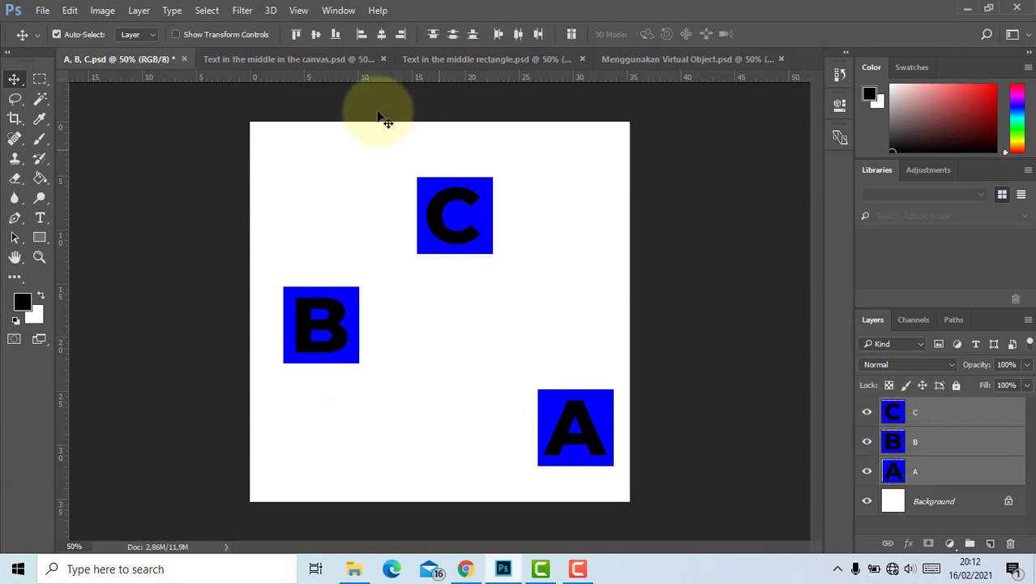
click(324, 39)
Step: Move square A down and square C up, and align the bottom edges of layers A, B and C
click(918, 441)
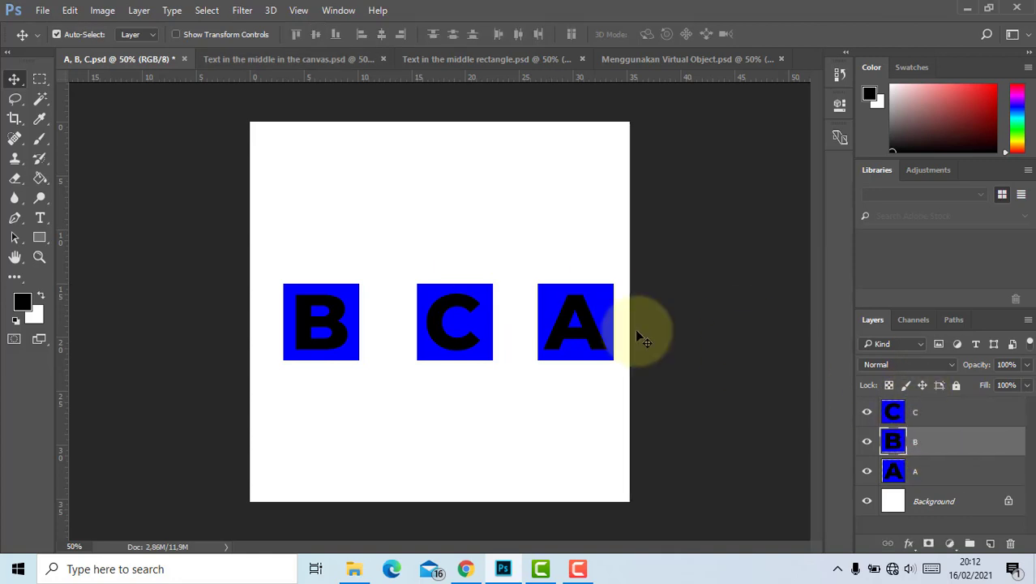
drag(539, 318, 524, 436)
drag(453, 299, 414, 162)
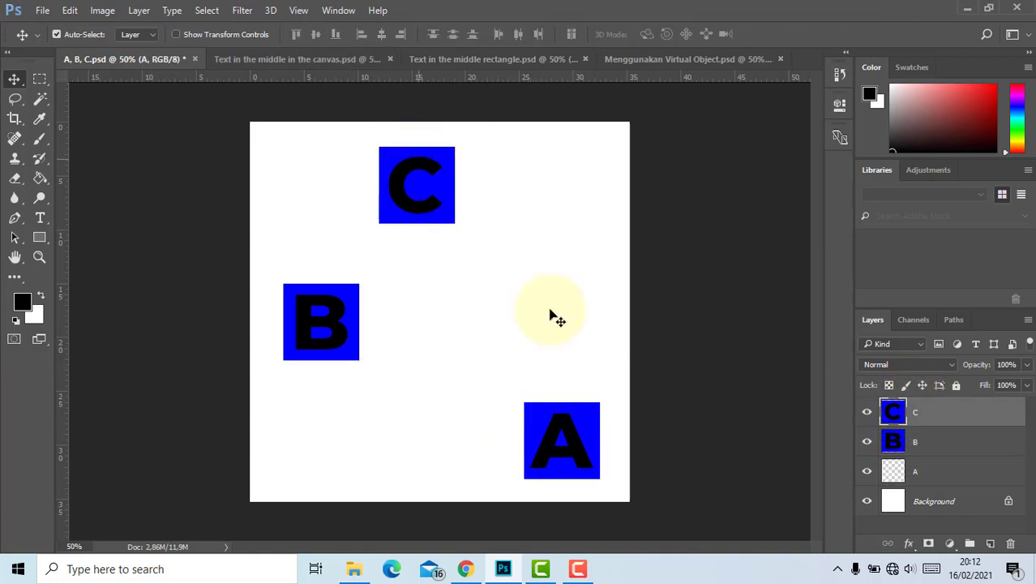
shift+click(917, 475)
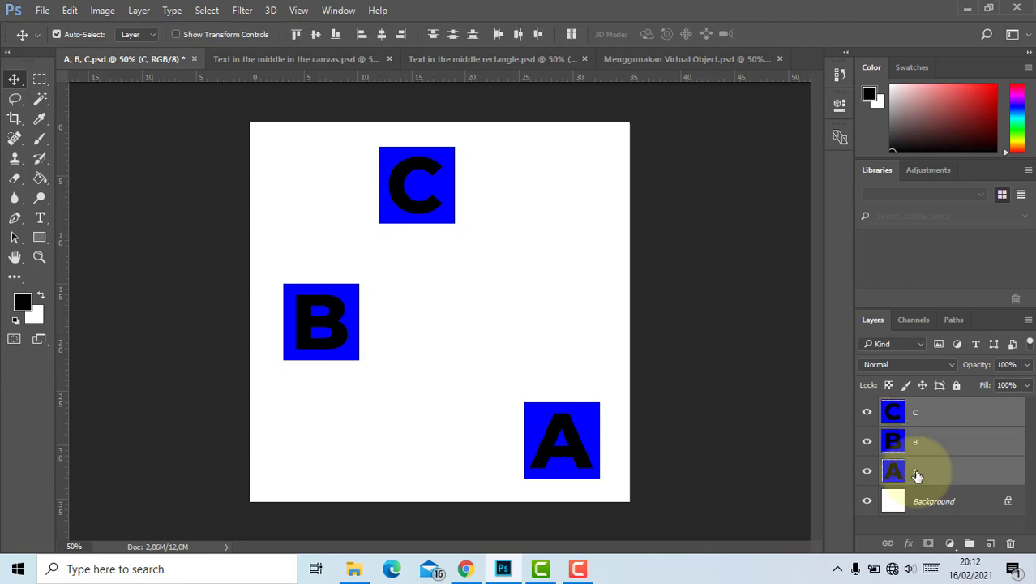
click(335, 36)
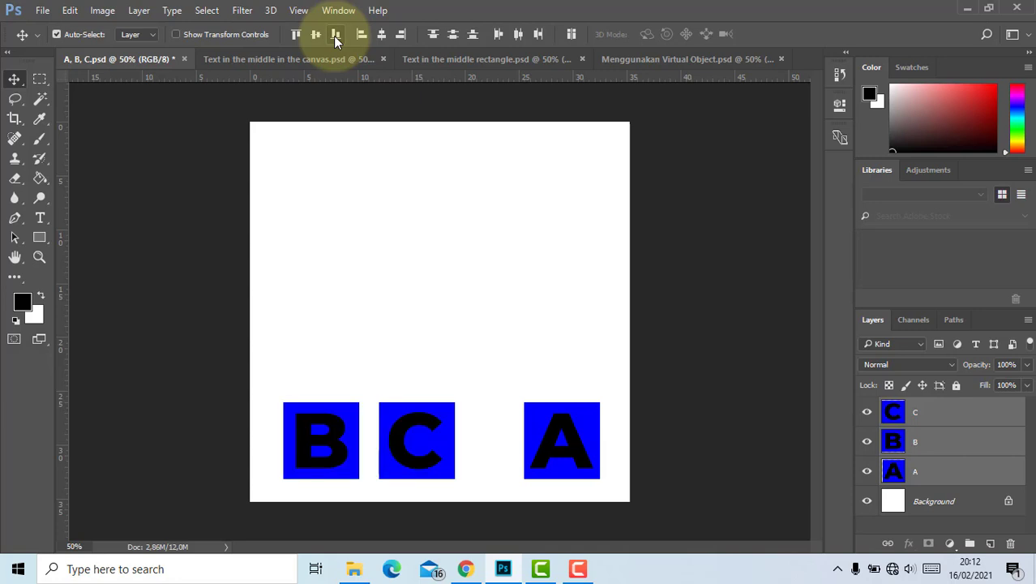
Step: Spread the squares with C near the canvas top, B lower left and A lower right, and align all three by their left edges
drag(432, 438, 462, 203)
click(949, 441)
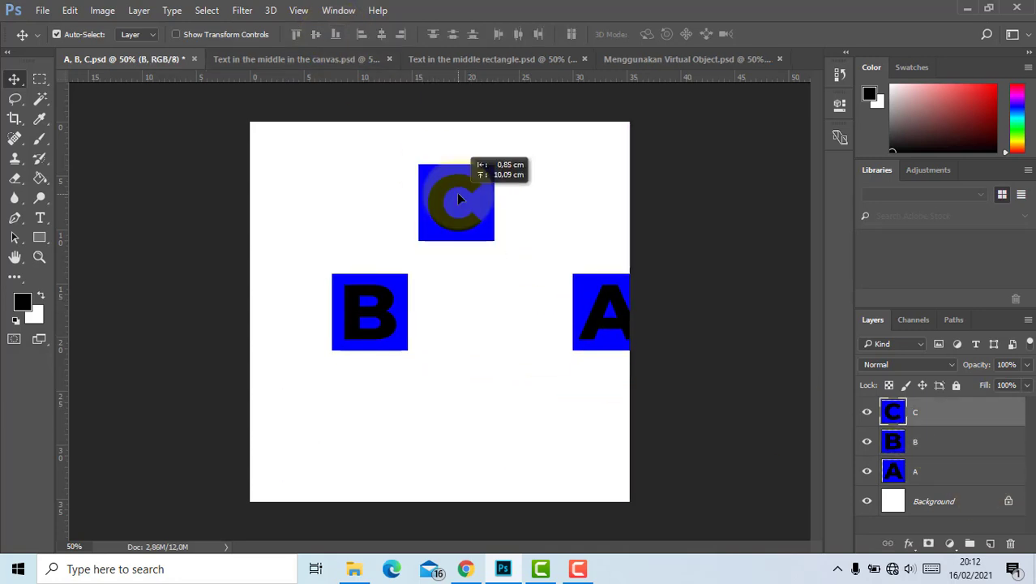
drag(363, 308, 303, 392)
drag(587, 321, 556, 390)
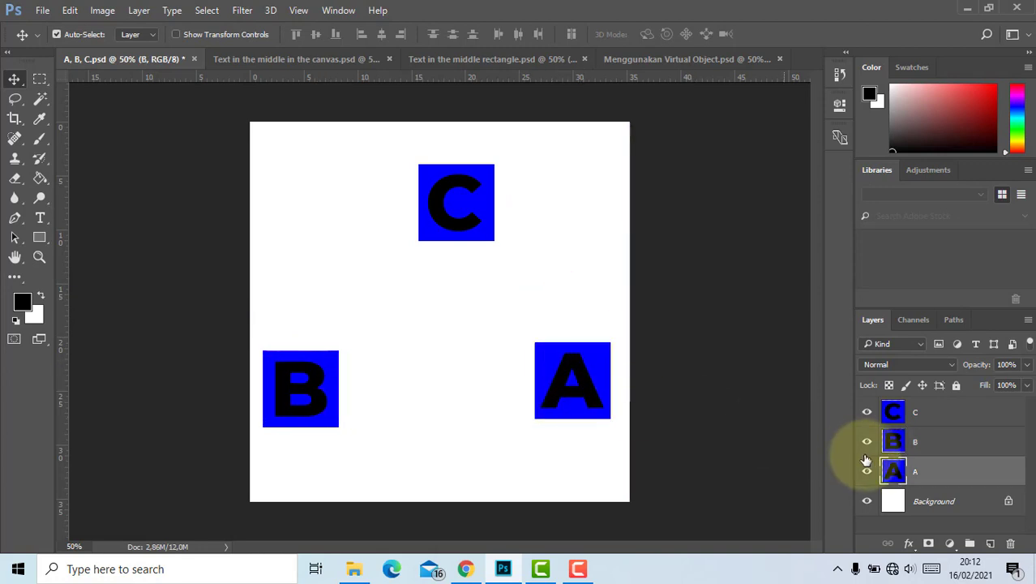
shift+click(904, 413)
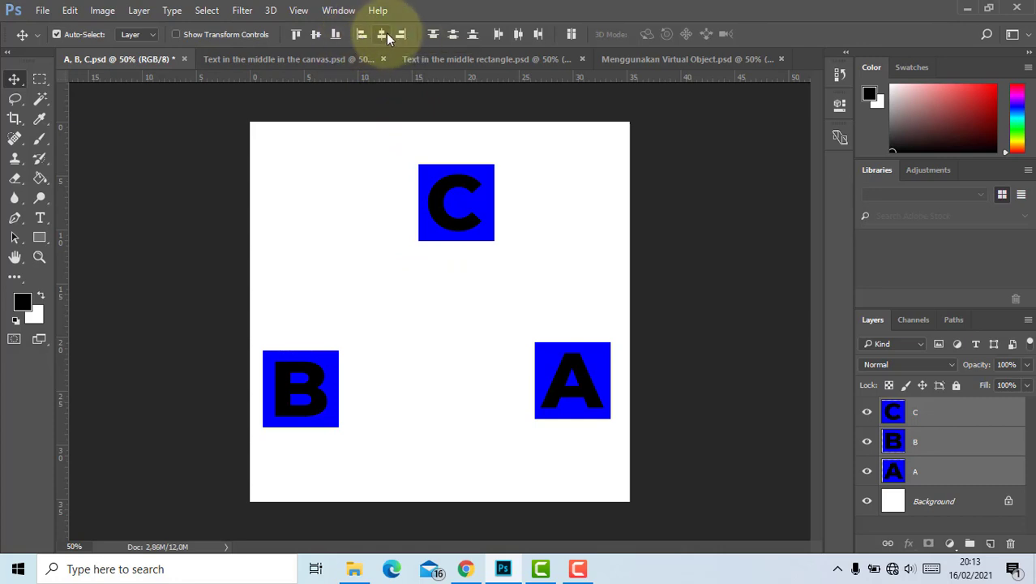
click(361, 35)
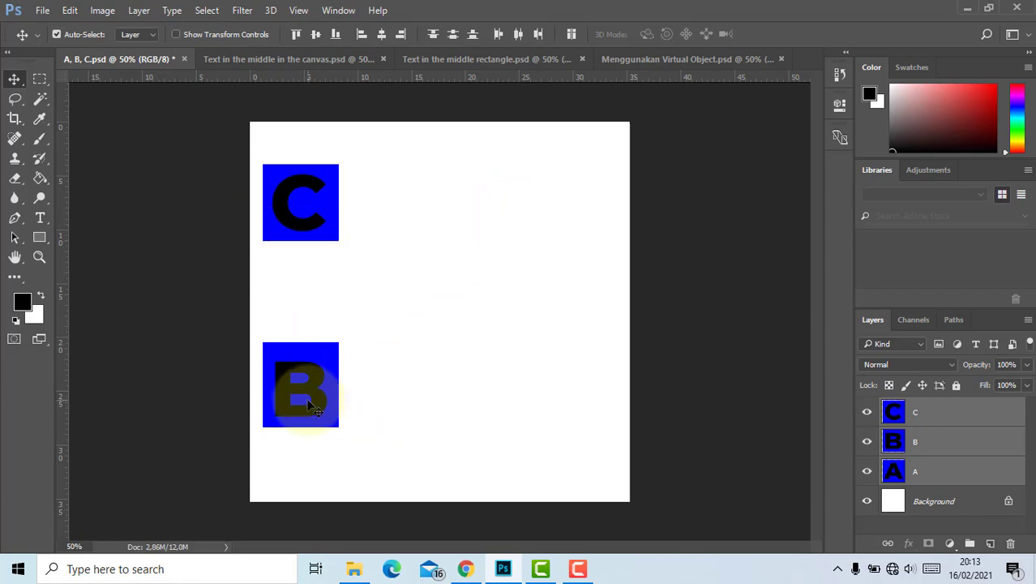
Step: Move square B to the canvas's right edge and A to the lower left, and align the three layers on their horizontal centers
click(919, 439)
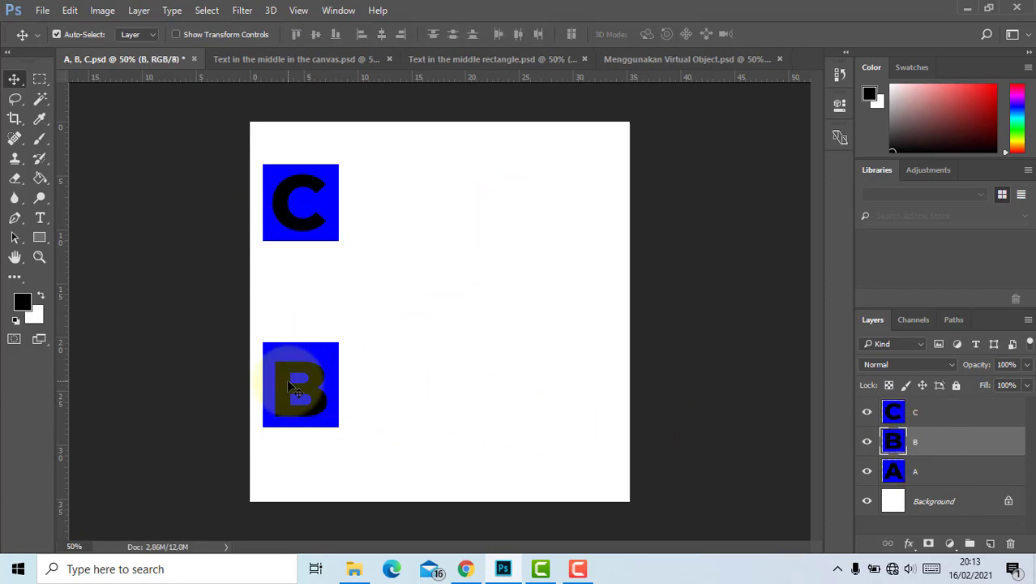
drag(302, 368, 324, 434)
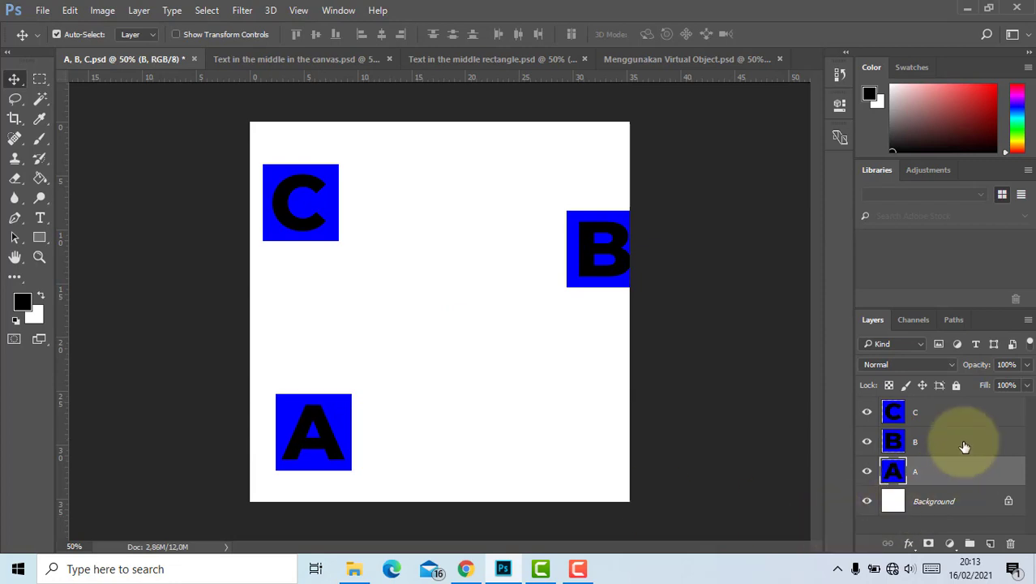
shift+click(950, 422)
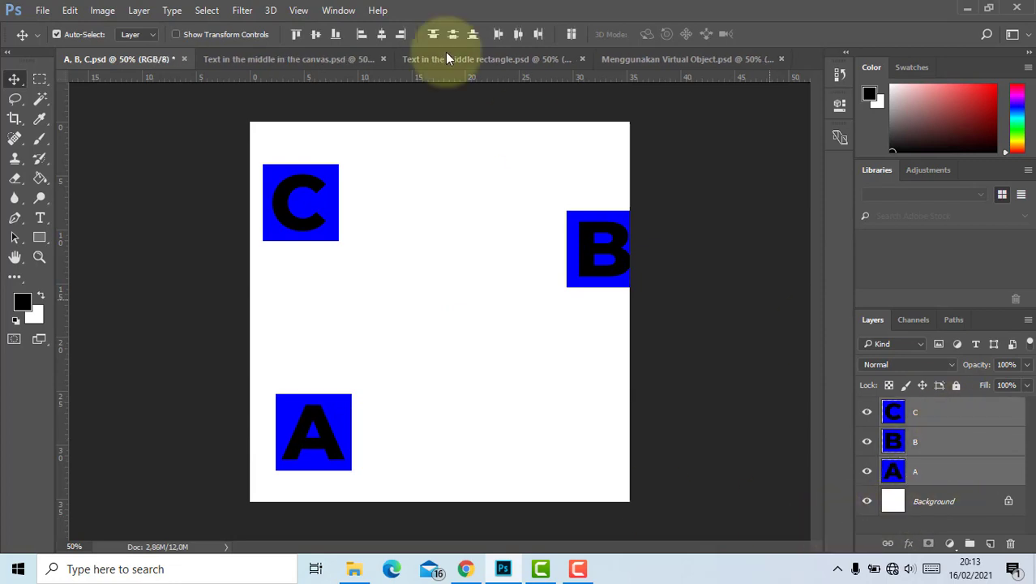
click(382, 34)
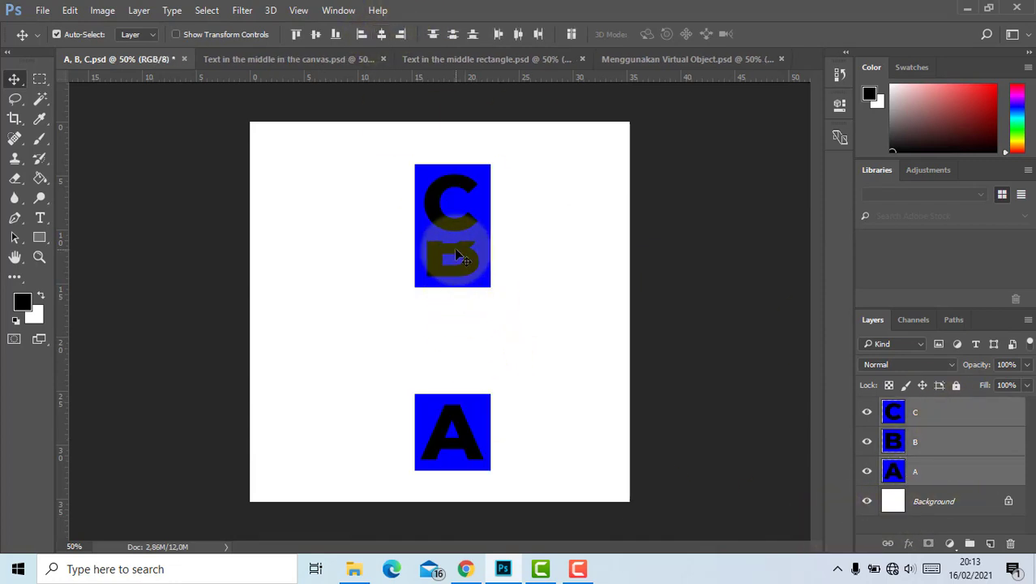
Step: Move square B to the right and square C to the upper left of the canvas, and align all three layers by their right edges
click(924, 441)
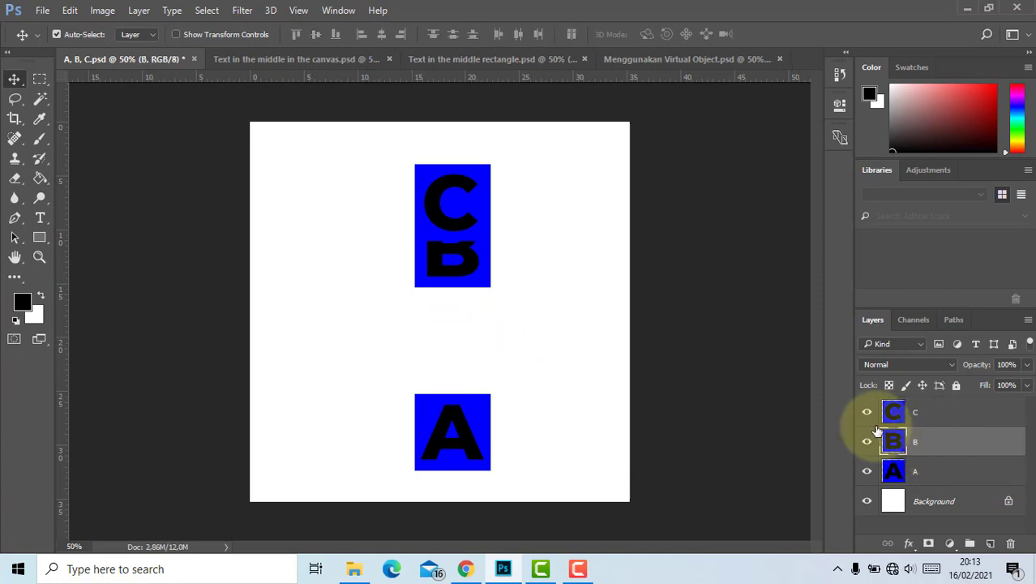
drag(485, 268, 613, 305)
drag(466, 191, 337, 191)
shift+click(902, 470)
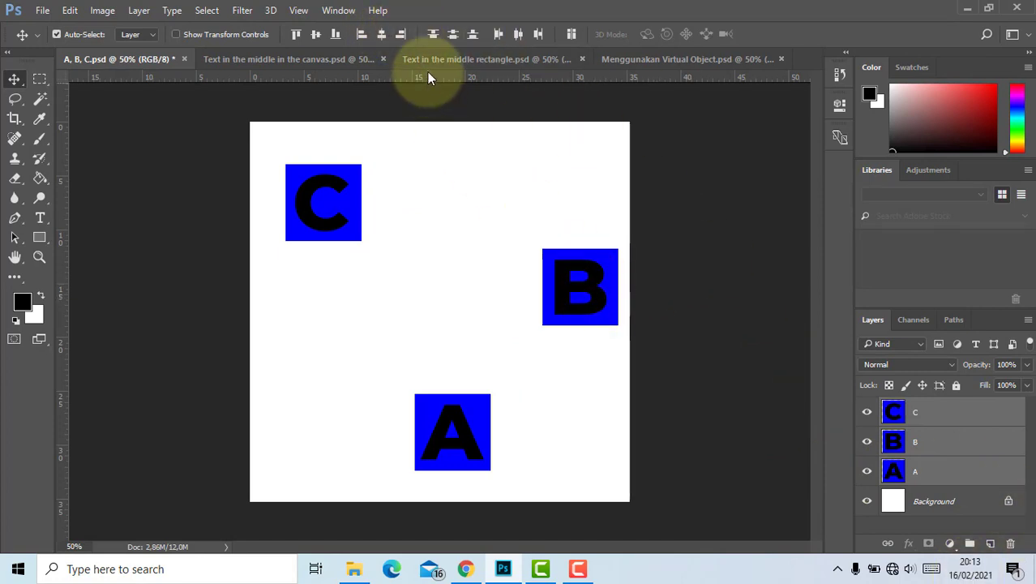
click(405, 37)
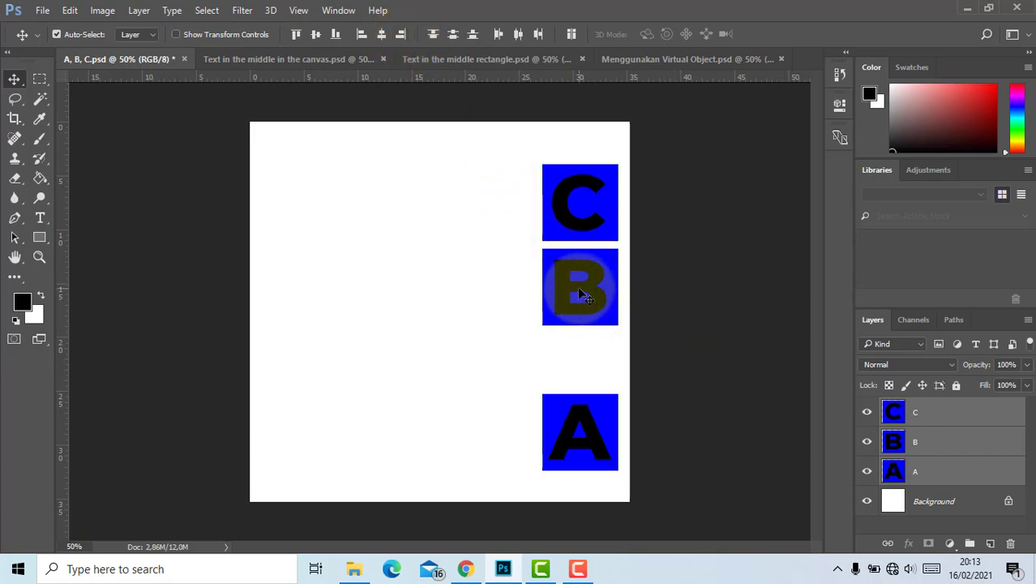
Step: Scatter the squares with C upper left, B right and A lower middle, and align all three on both their vertical and horizontal centers
drag(583, 297, 571, 280)
click(906, 441)
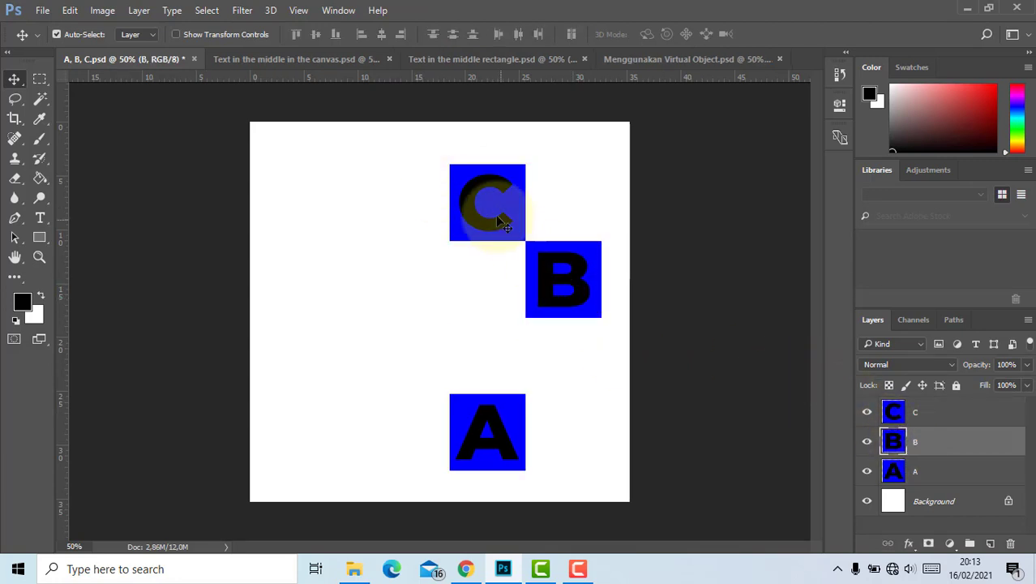
drag(487, 211, 345, 204)
drag(472, 400, 435, 400)
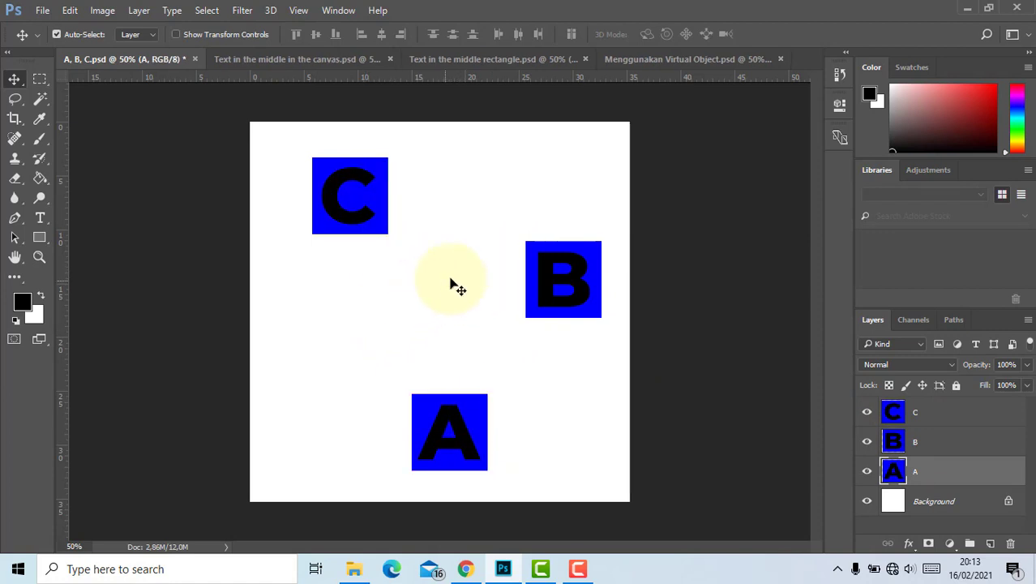
shift+click(924, 412)
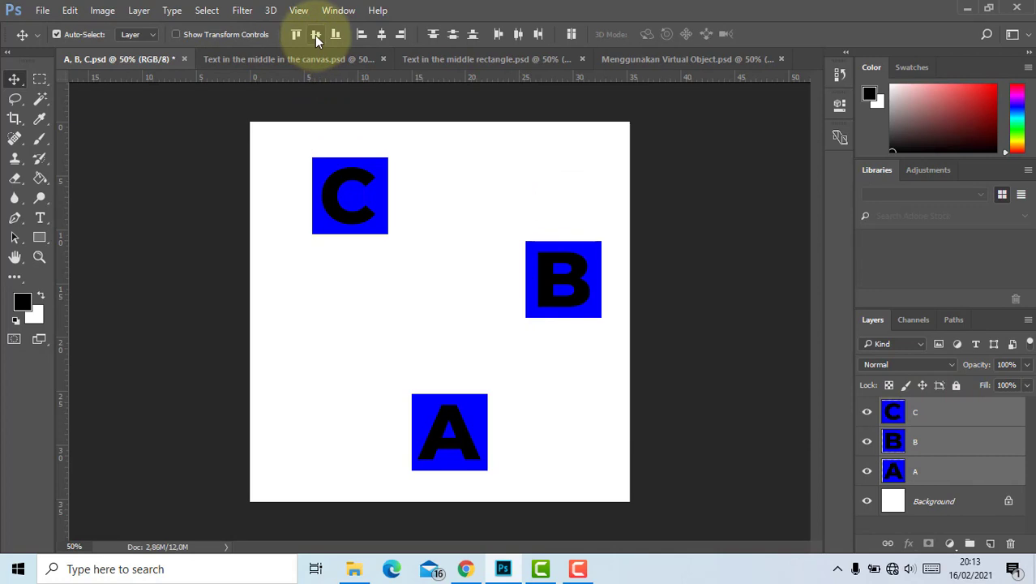
click(316, 35)
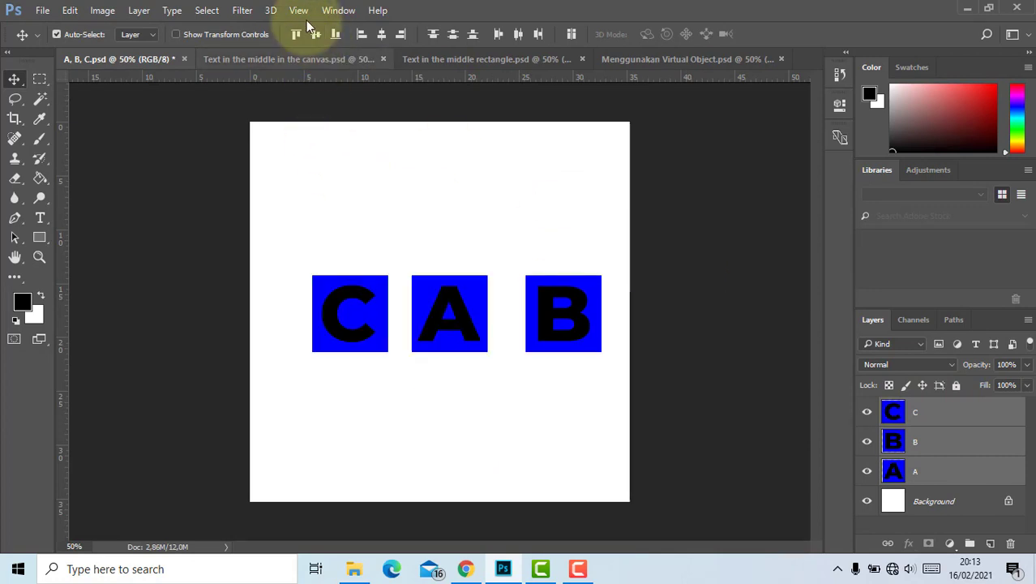
click(382, 35)
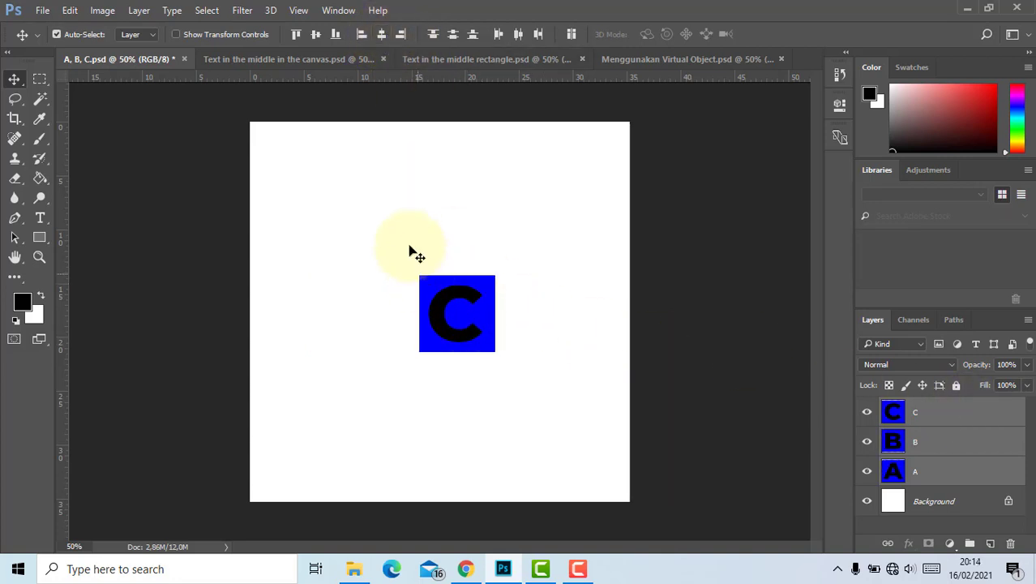
Step: Spread the squares with C upper right, B upper left and A lower right, and distribute all three by their vertical and horizontal centers
click(908, 438)
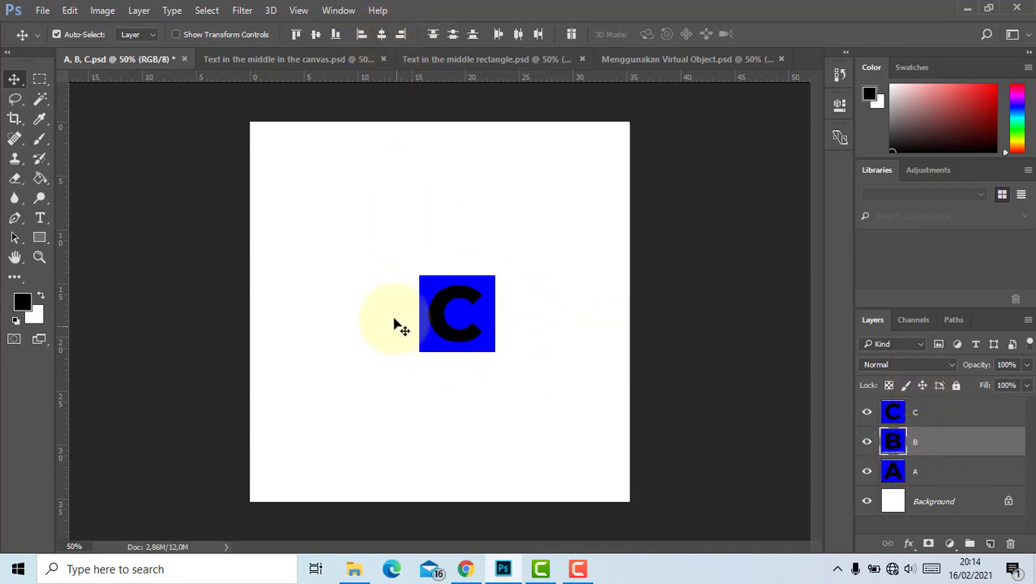
drag(442, 304, 362, 245)
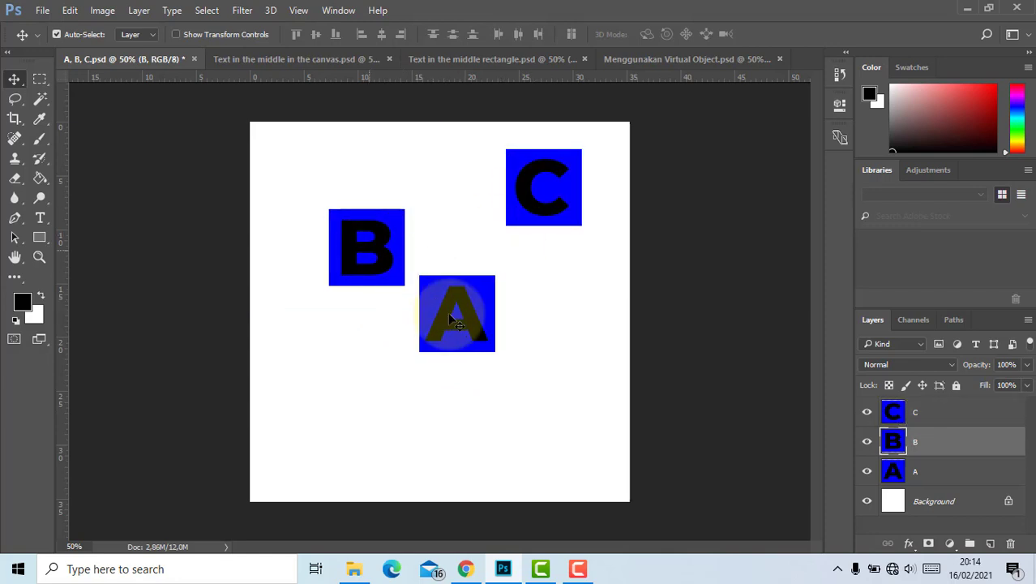
drag(484, 335, 560, 436)
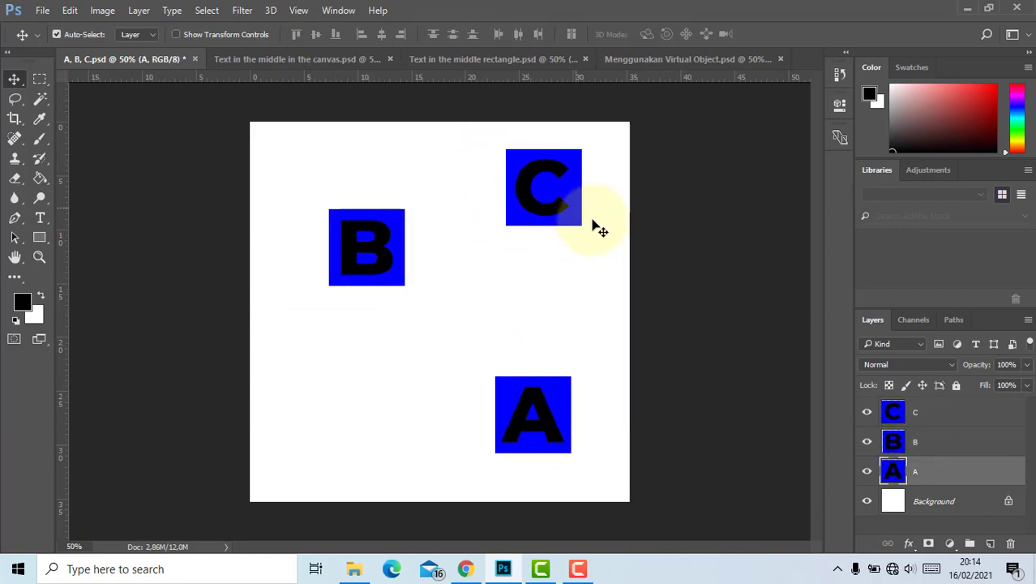
shift+click(920, 415)
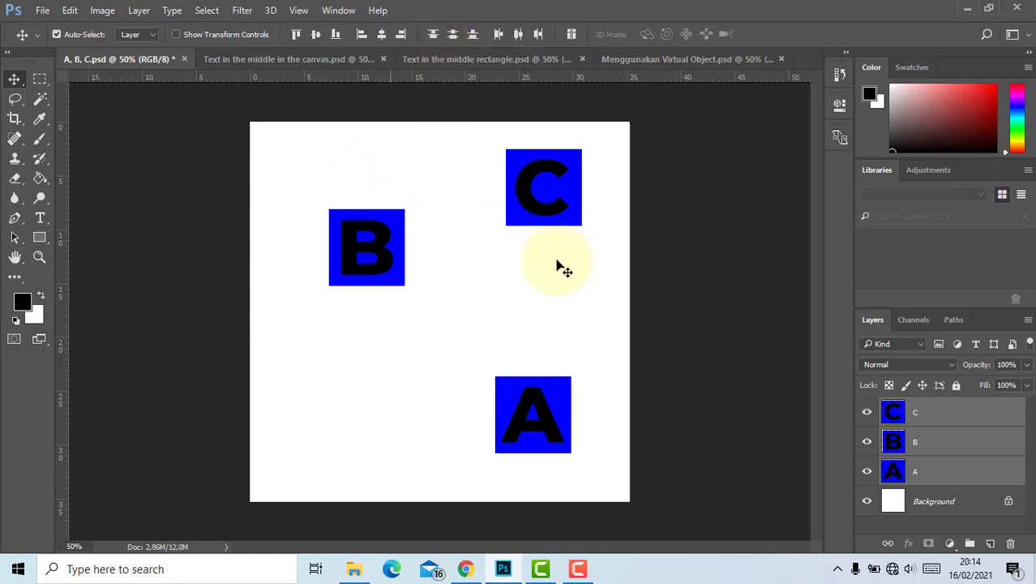
click(454, 34)
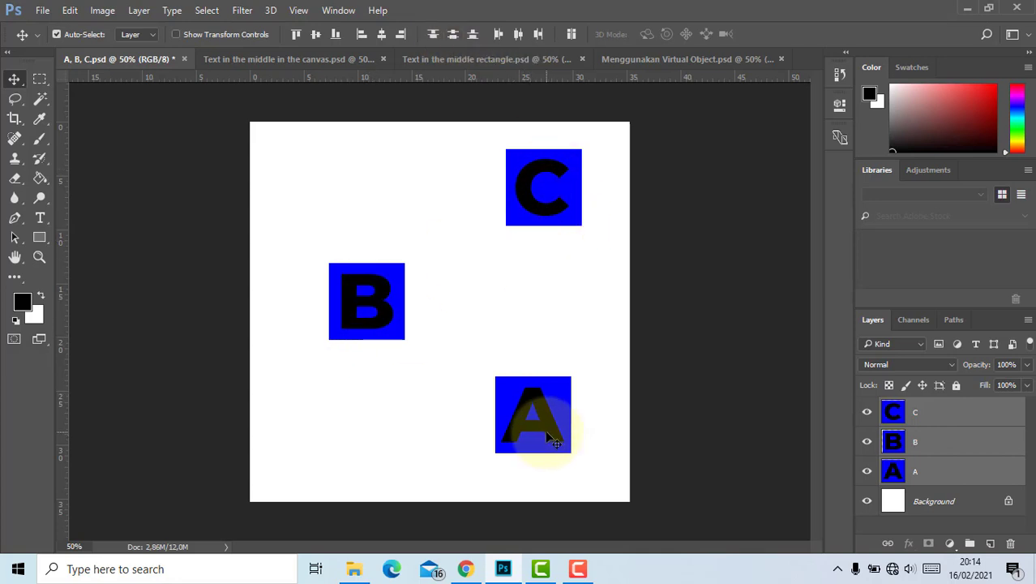
click(520, 35)
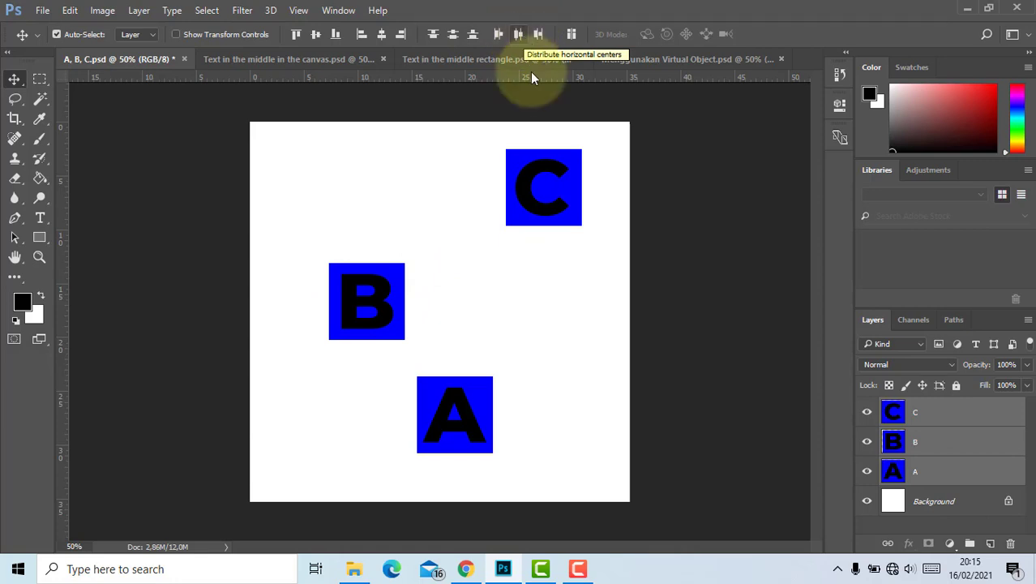
Step: Move square B further left, A nearer the middle and C to the right, and distribute the three layers by horizontal and vertical centers
click(907, 443)
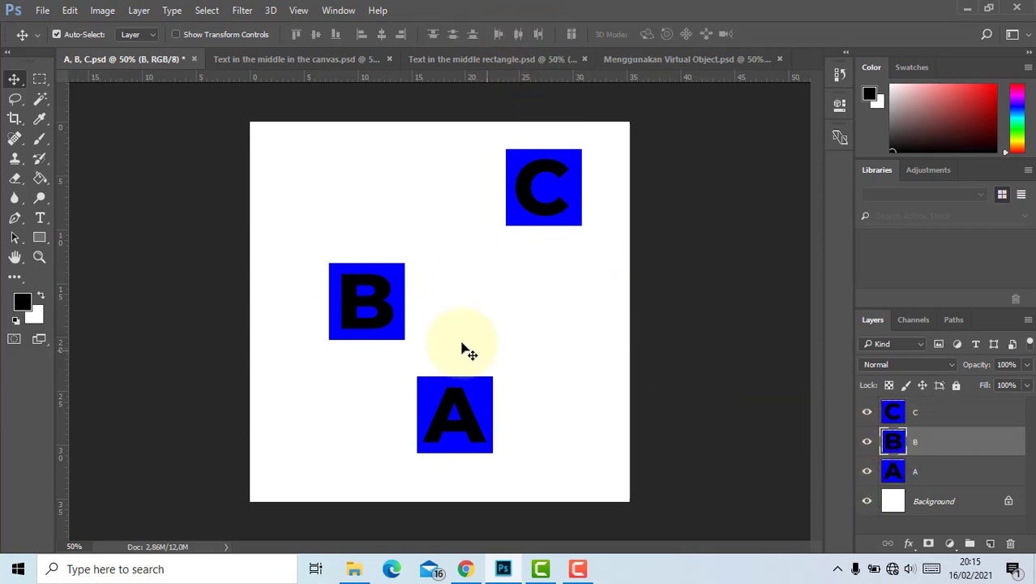
drag(372, 300, 334, 299)
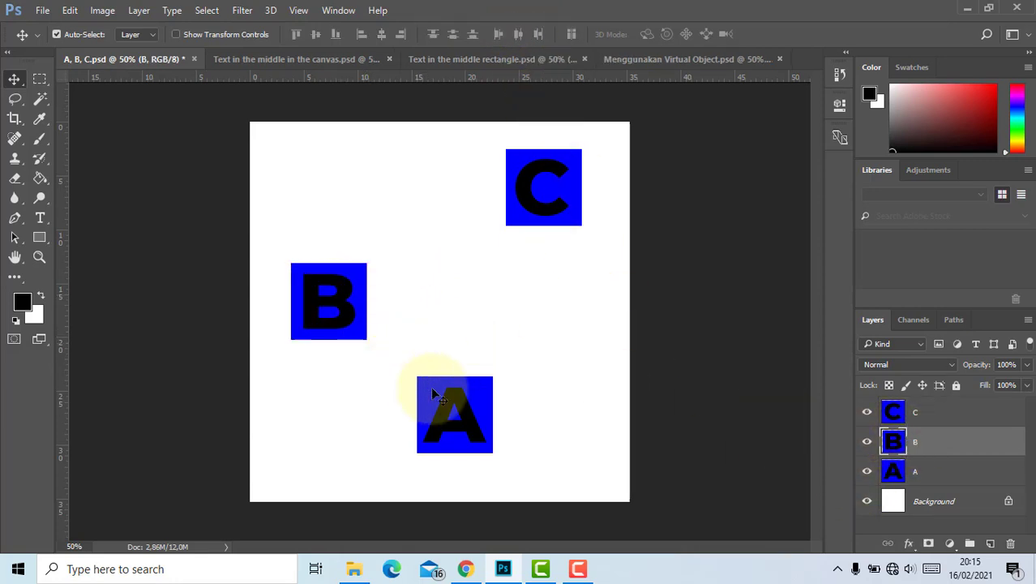
drag(450, 402, 413, 341)
drag(556, 186, 583, 299)
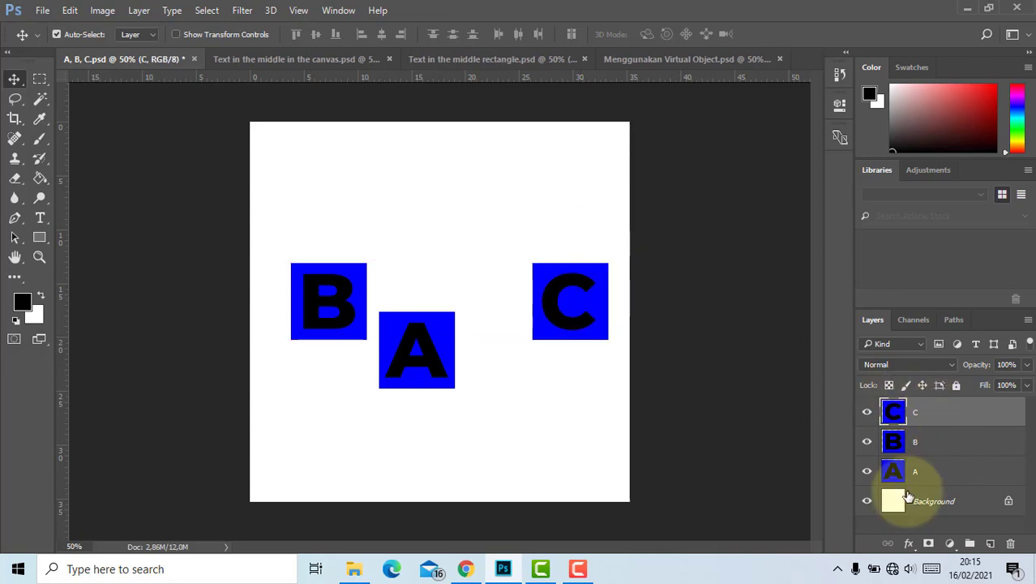
shift+click(920, 470)
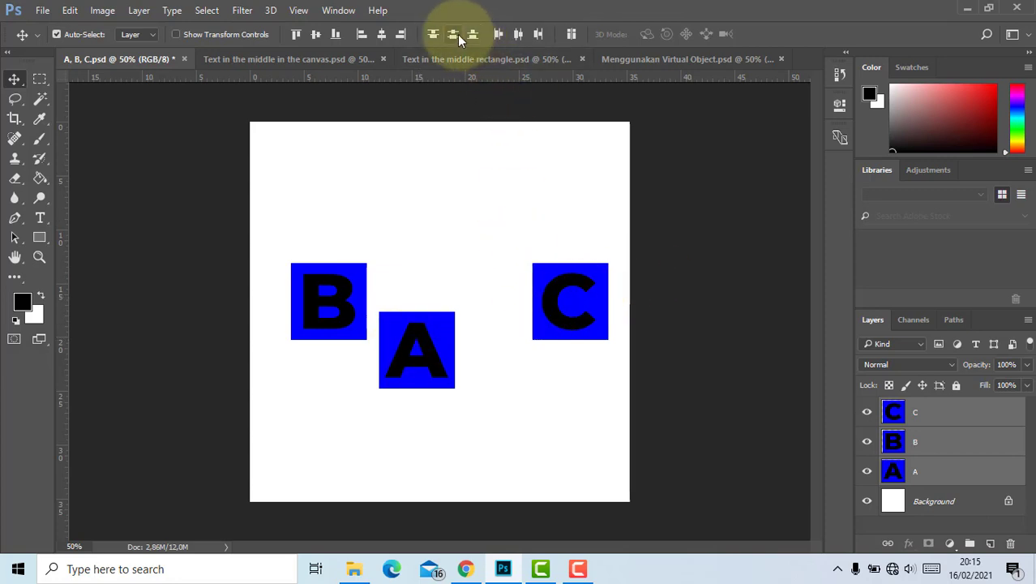
click(520, 34)
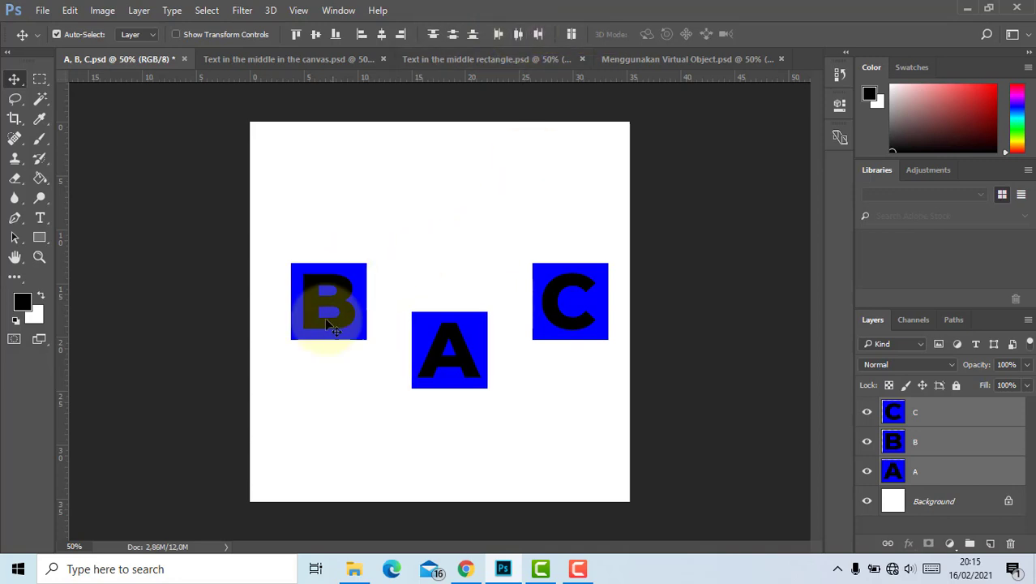
click(452, 36)
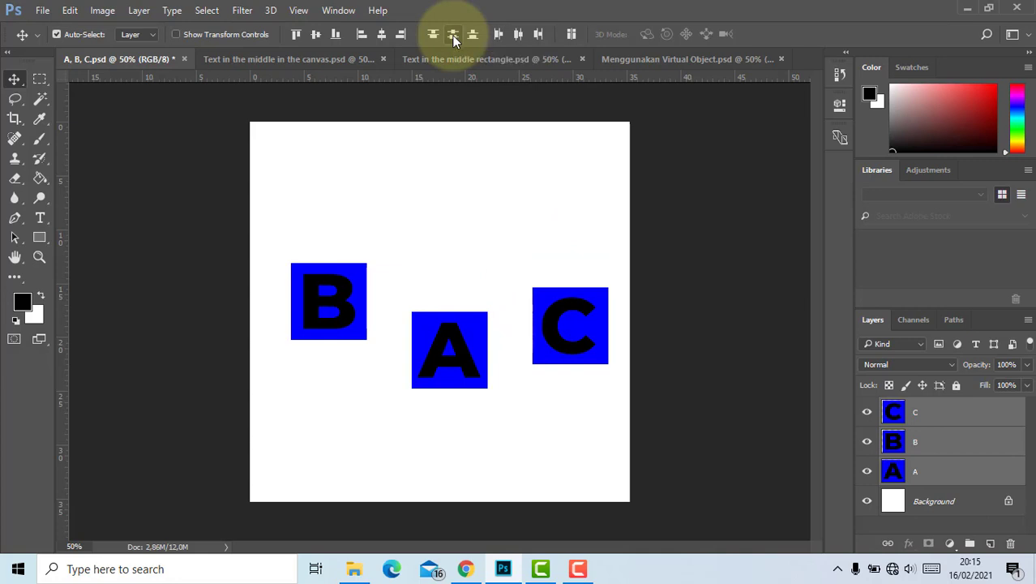
right_click(371, 308)
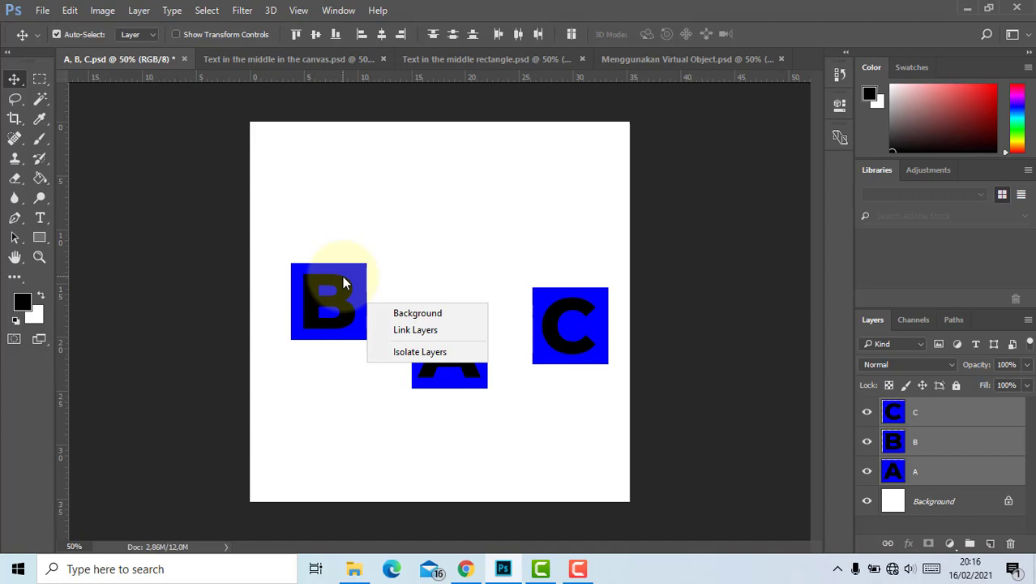
click(332, 56)
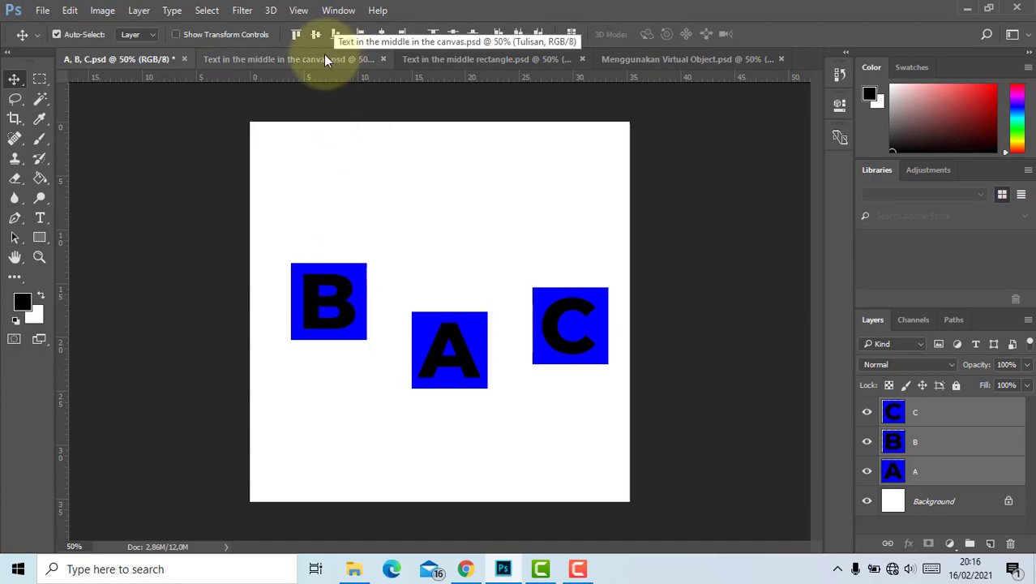
Step: In Text in the middle in the canvas.psd, move the Besi.apk text slightly up, center it both ways on a whole-canvas selection, and deselect
click(324, 55)
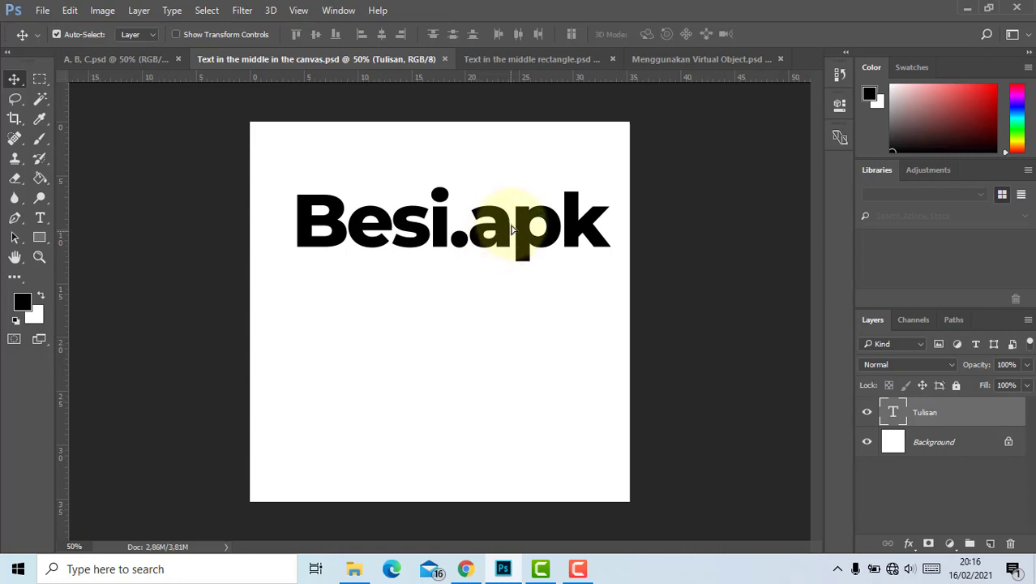
drag(490, 233, 491, 218)
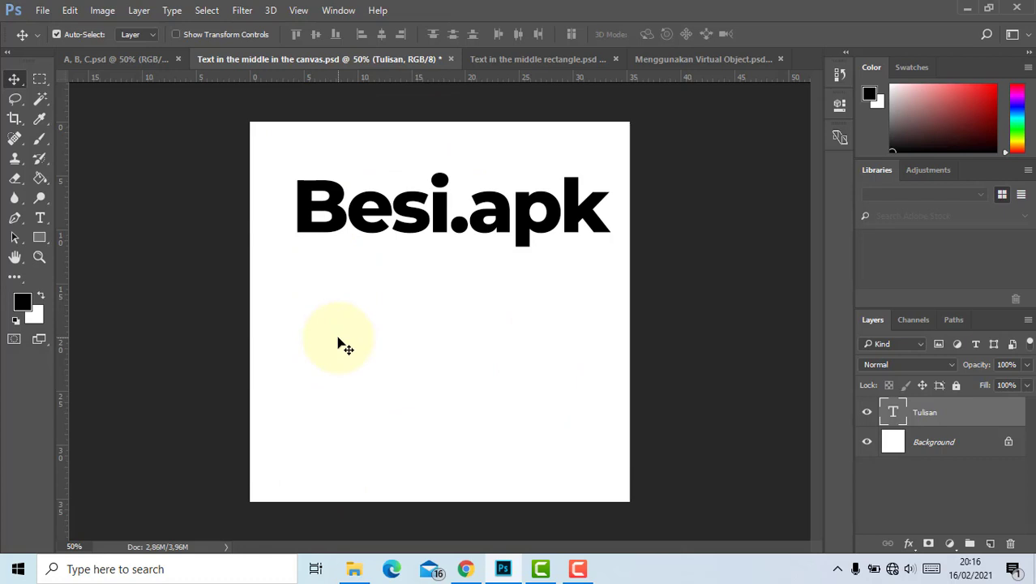
key(ctrl+a)
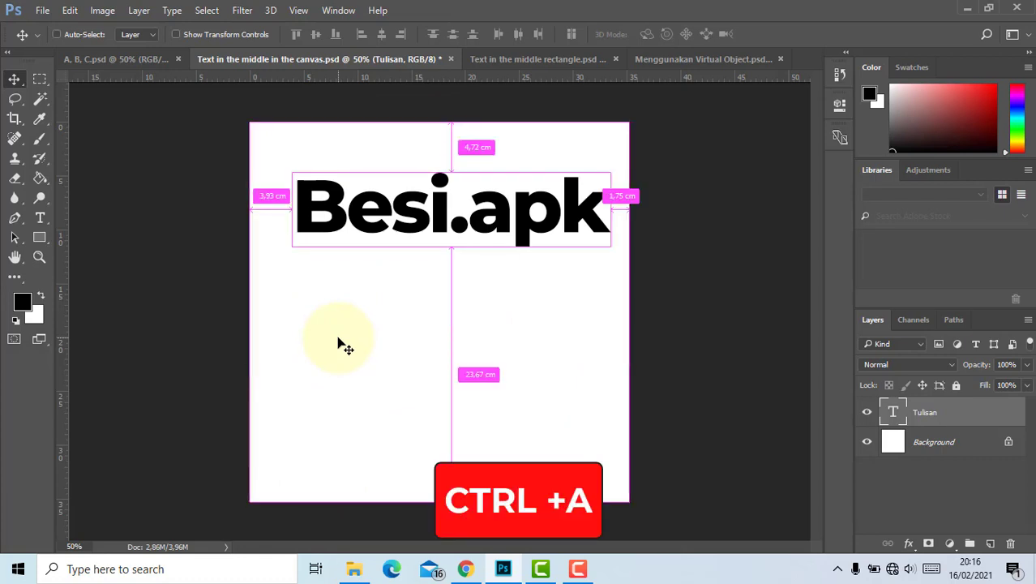
key(ctrl+a)
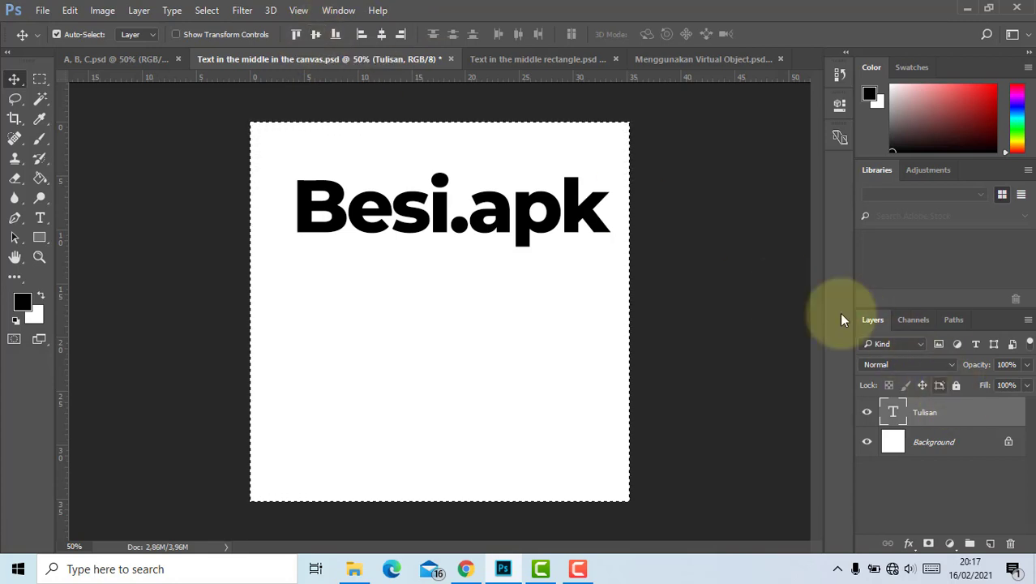
click(318, 36)
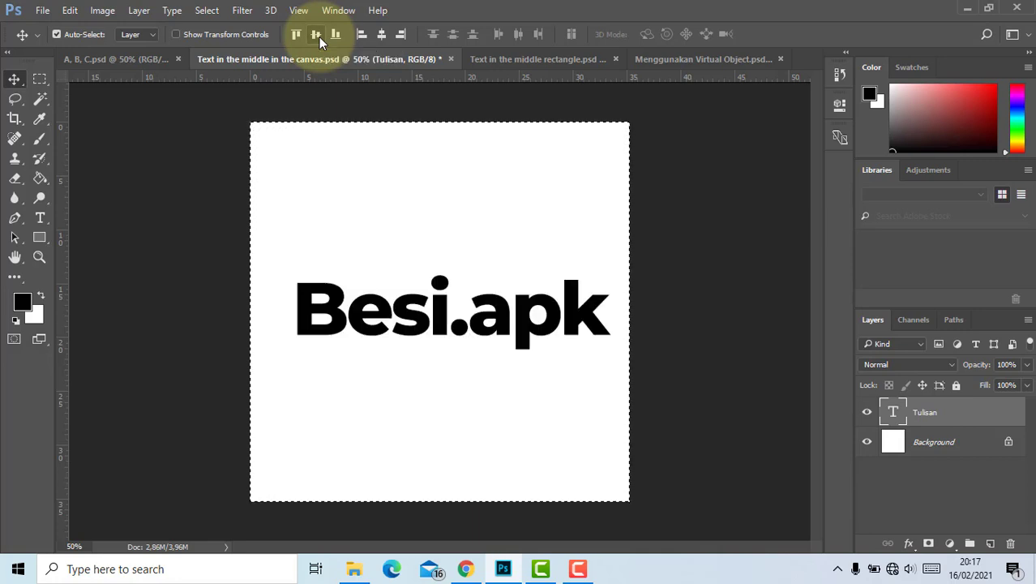
click(382, 37)
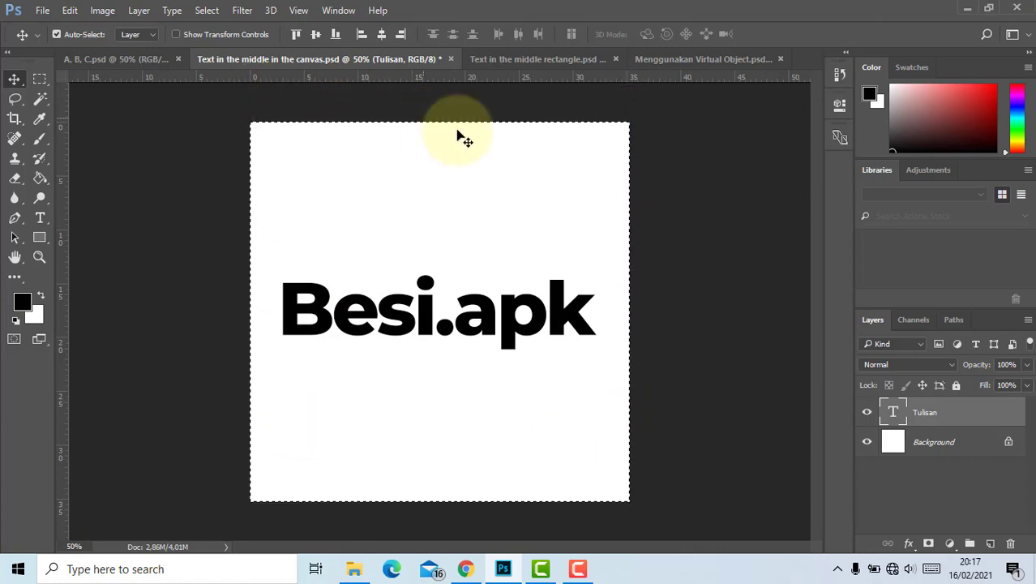
key(ctrl)
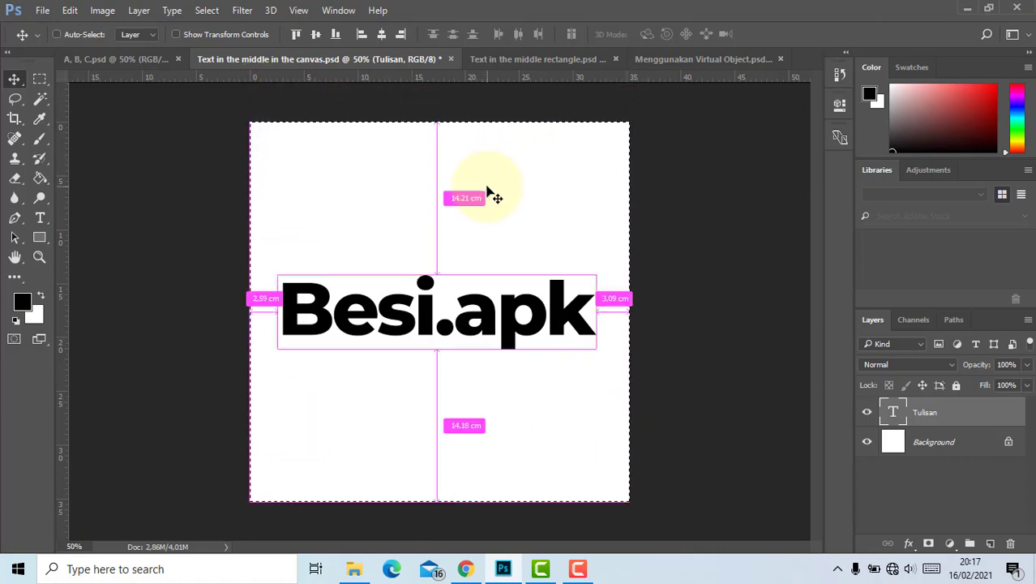
key(ctrl+d)
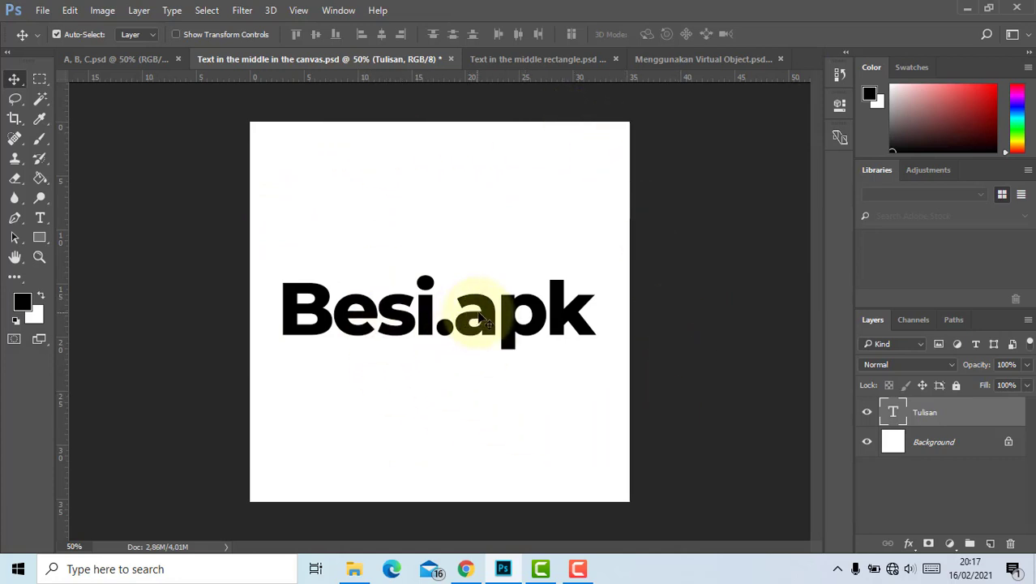
Step: Move the Besi.apk text near the canvas top, select the entire canvas and align the text on its vertical and horizontal centers
drag(561, 275, 578, 153)
key(ctrl)
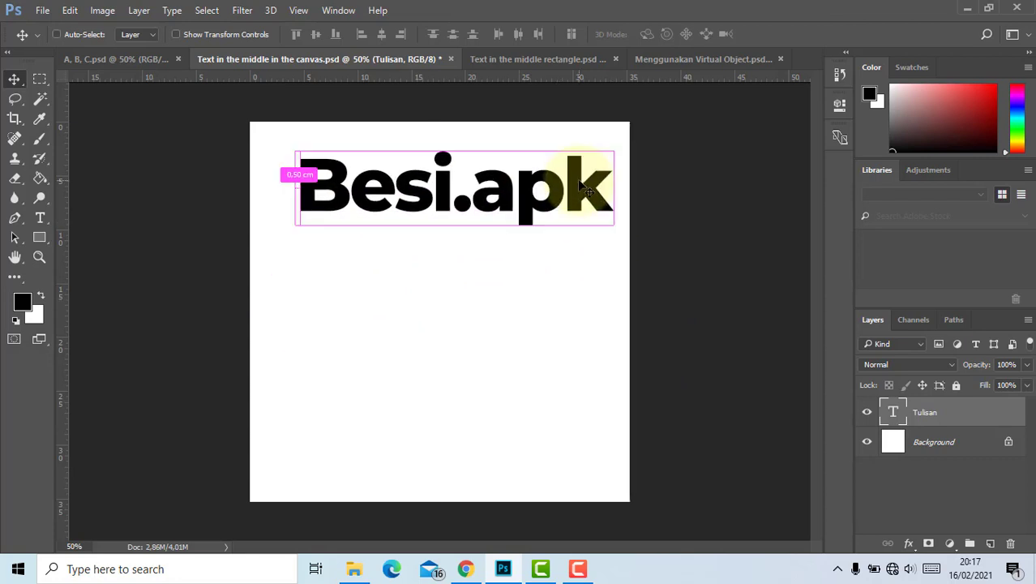
key(ctrl+a)
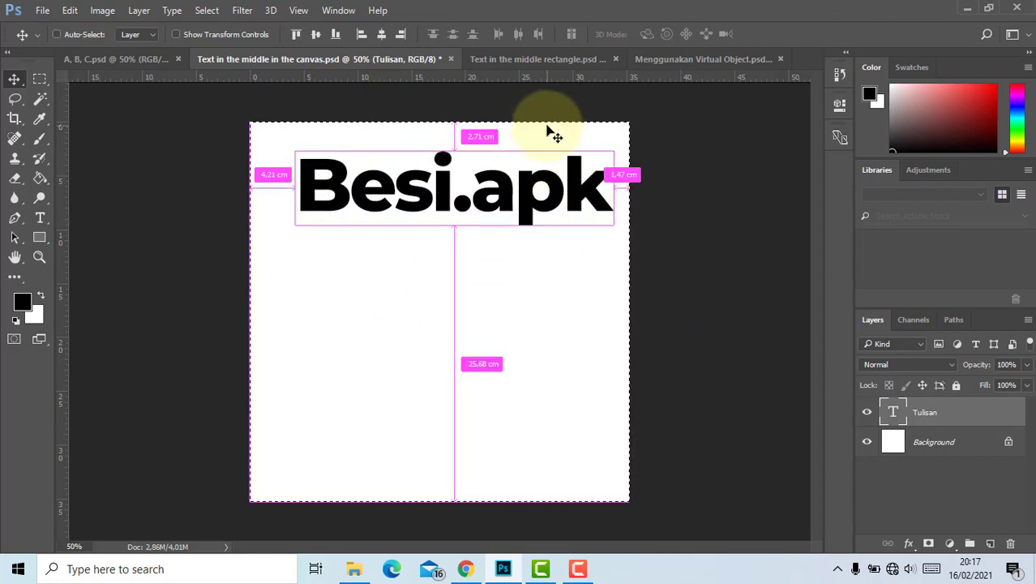
click(313, 36)
click(382, 37)
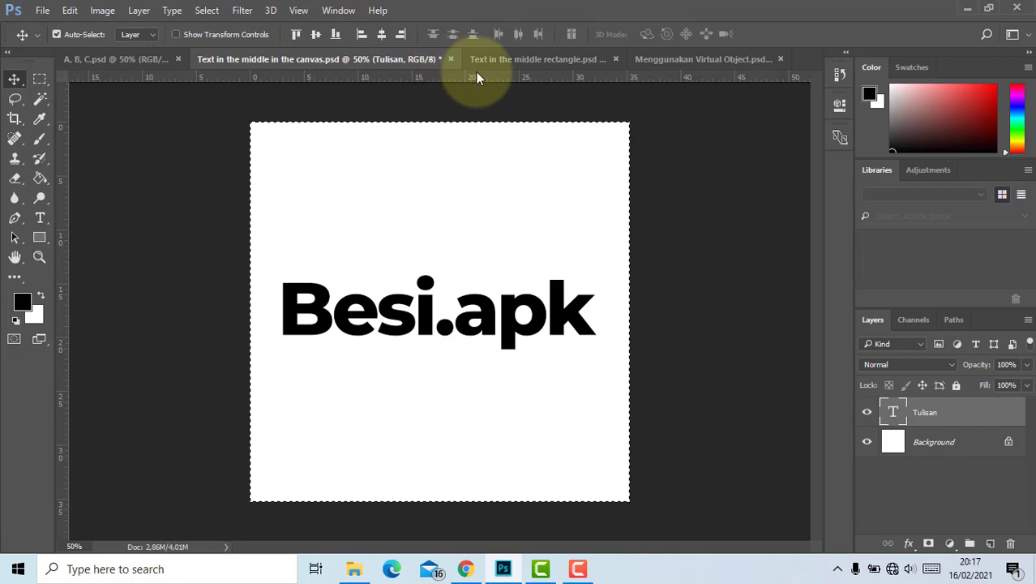
Step: In Text in the middle rectangle.psd, load the Kotak rectangle as a selection and align the Tulisan text layer to its vertical center
click(498, 57)
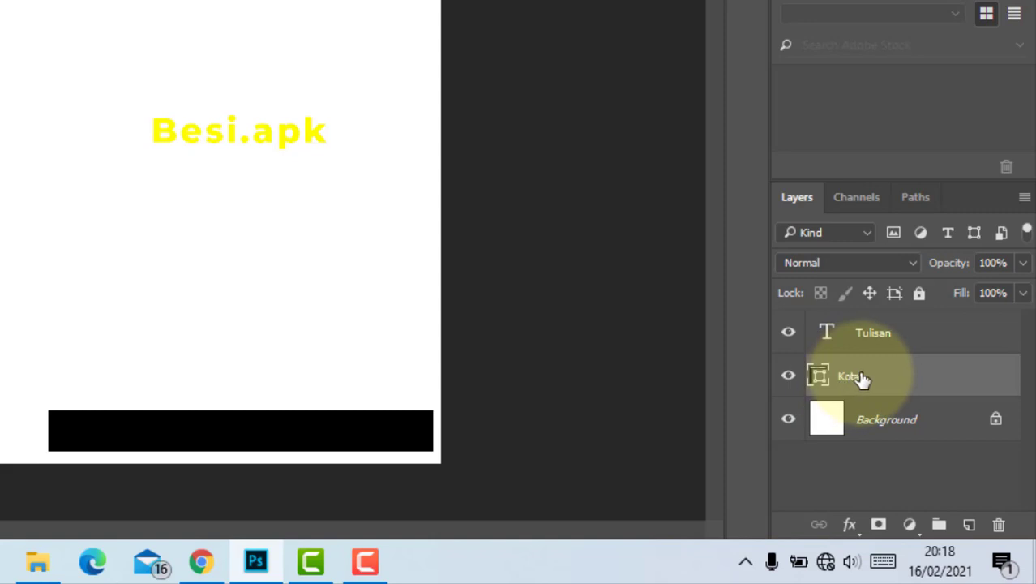
key(ctrl)
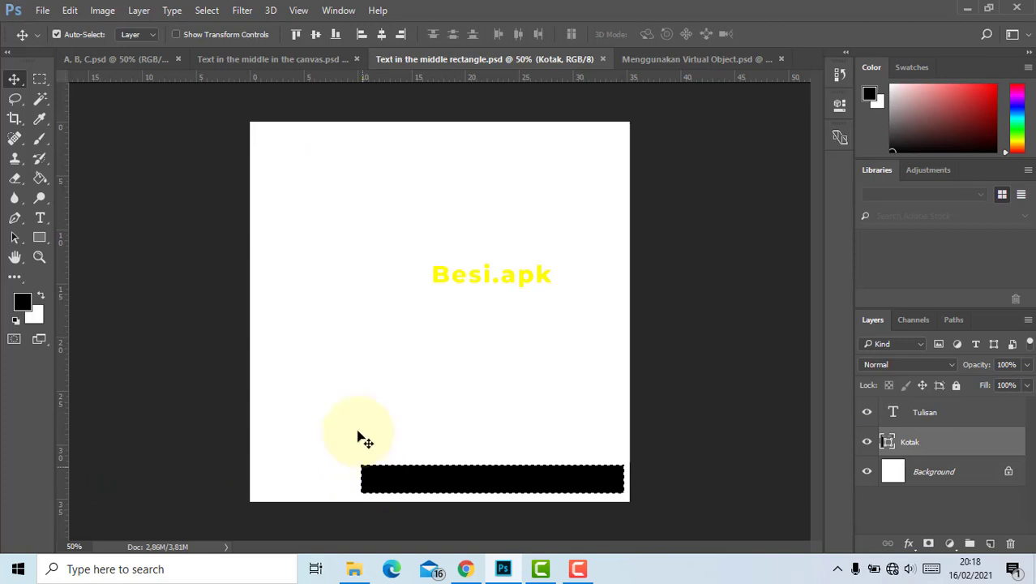
click(314, 34)
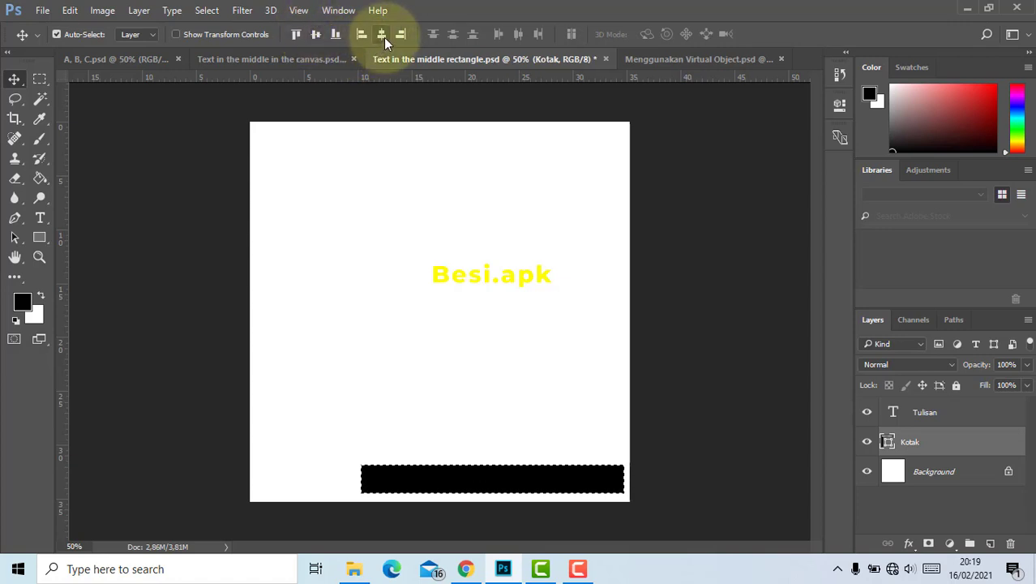
click(938, 419)
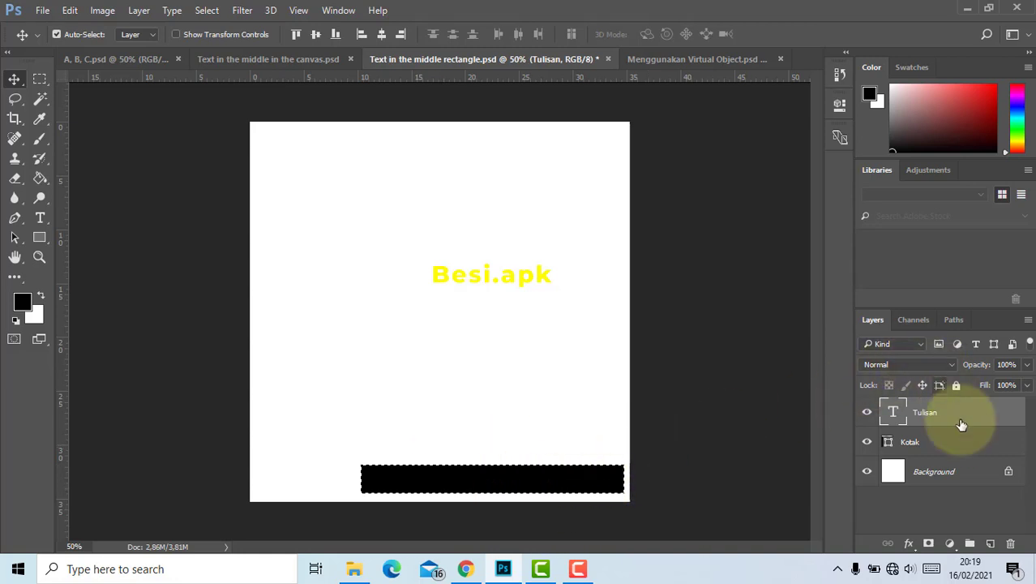
click(320, 36)
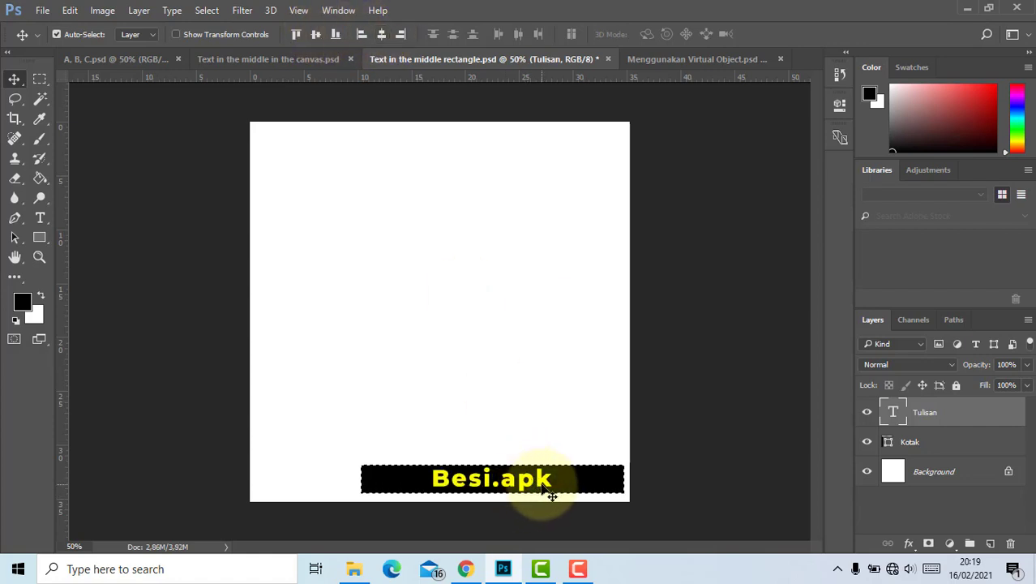
Step: Move the yellow text off the black rectangle to mid-canvas and load the Kotak layer's shape as a selection
drag(545, 488, 511, 269)
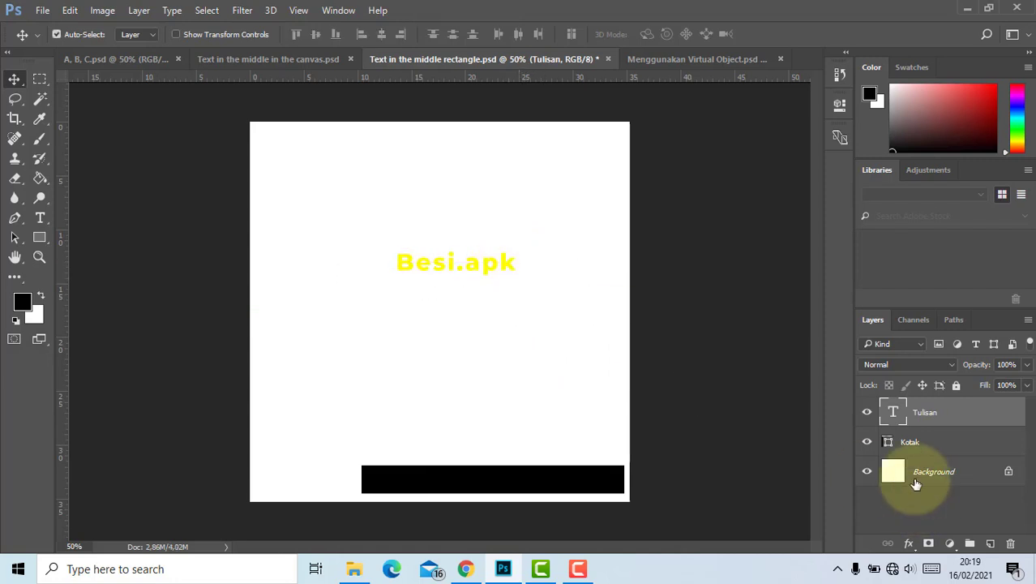
click(930, 449)
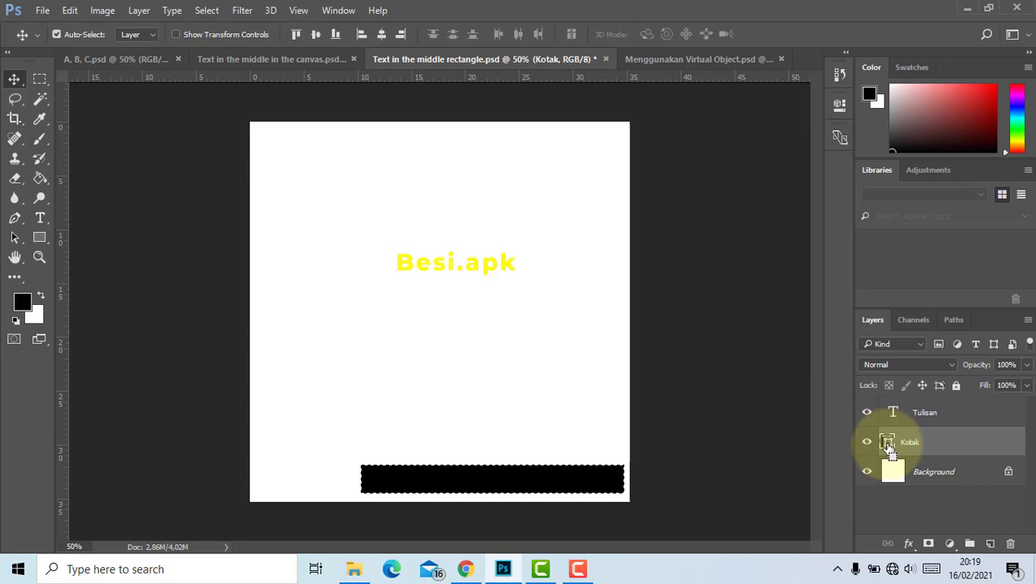
ctrl+click(888, 446)
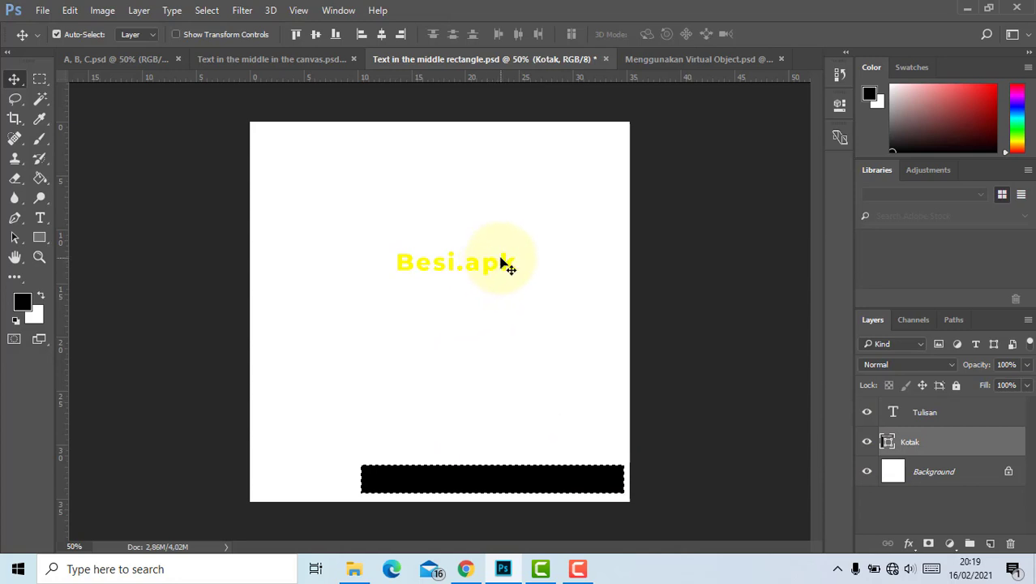
Step: Align the Tulisan text layer to the vertical and horizontal centers of the black rectangle's selection, and deselect
click(971, 415)
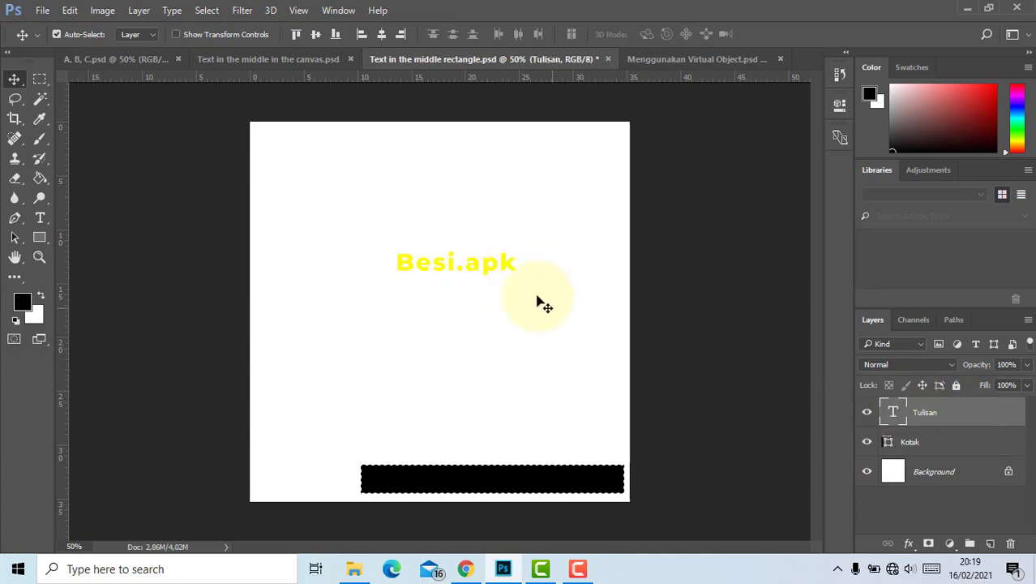
drag(503, 265, 469, 272)
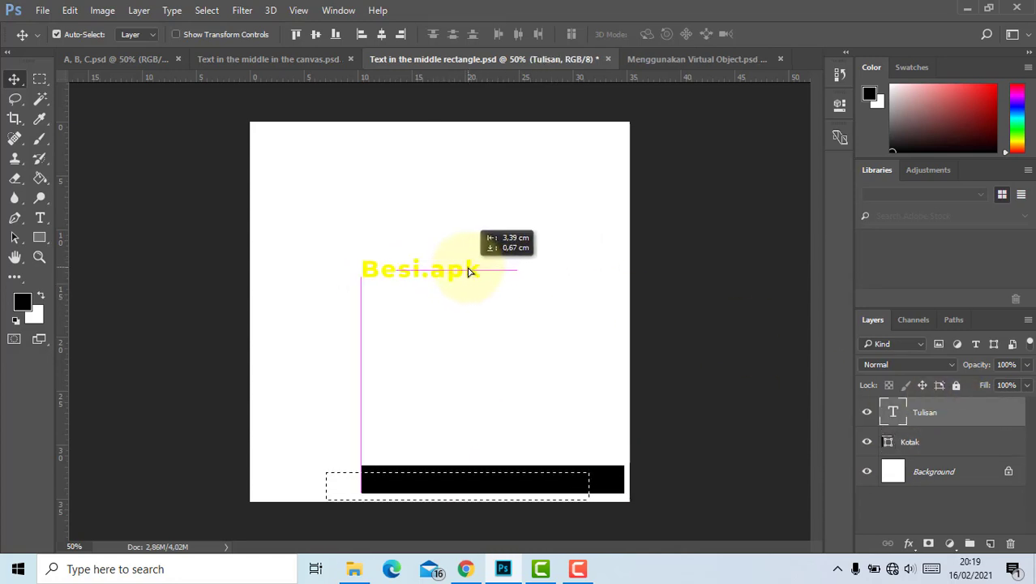
key(ctrl)
key(ctrl+z)
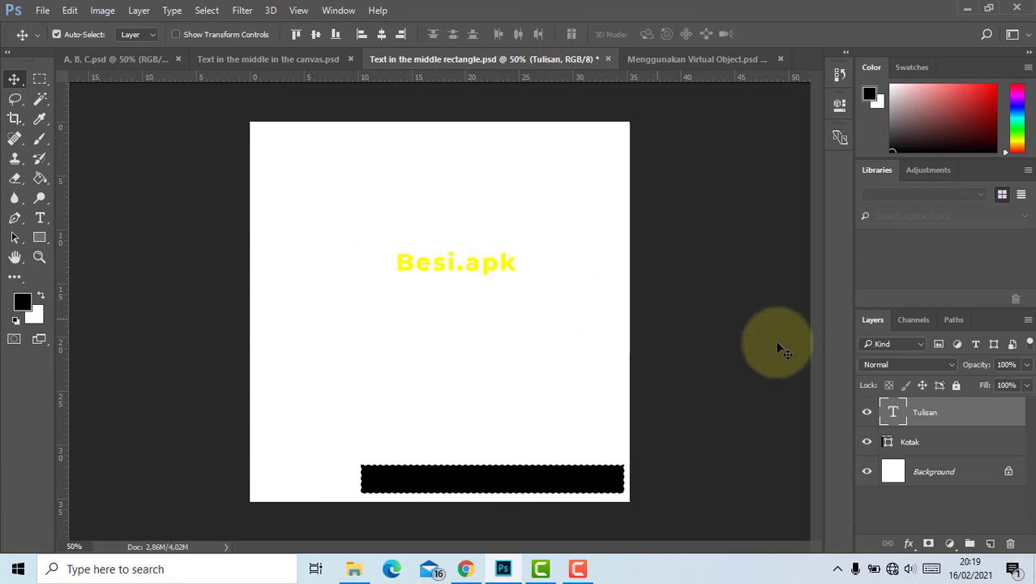
click(315, 34)
click(381, 35)
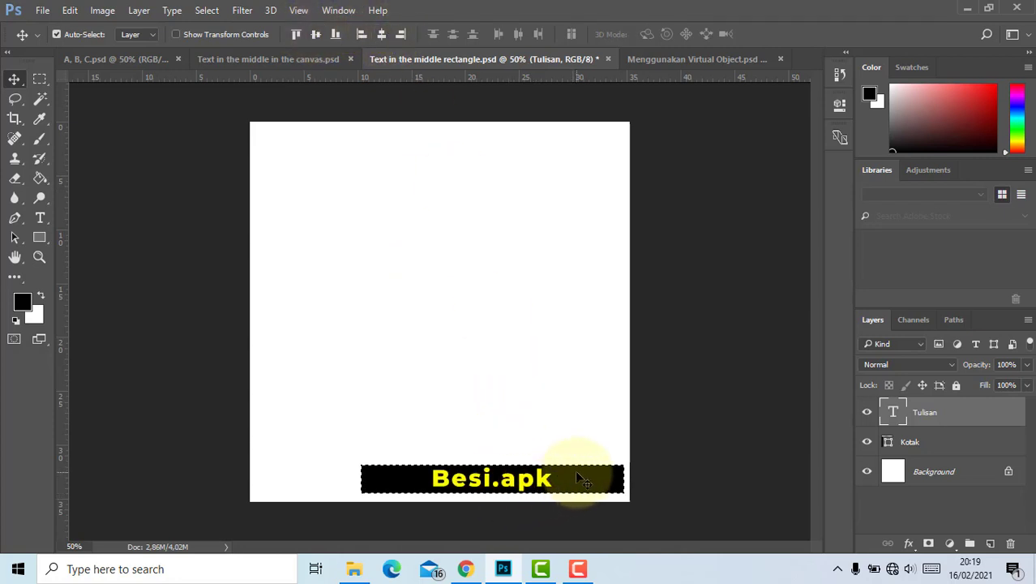
key(ctrl)
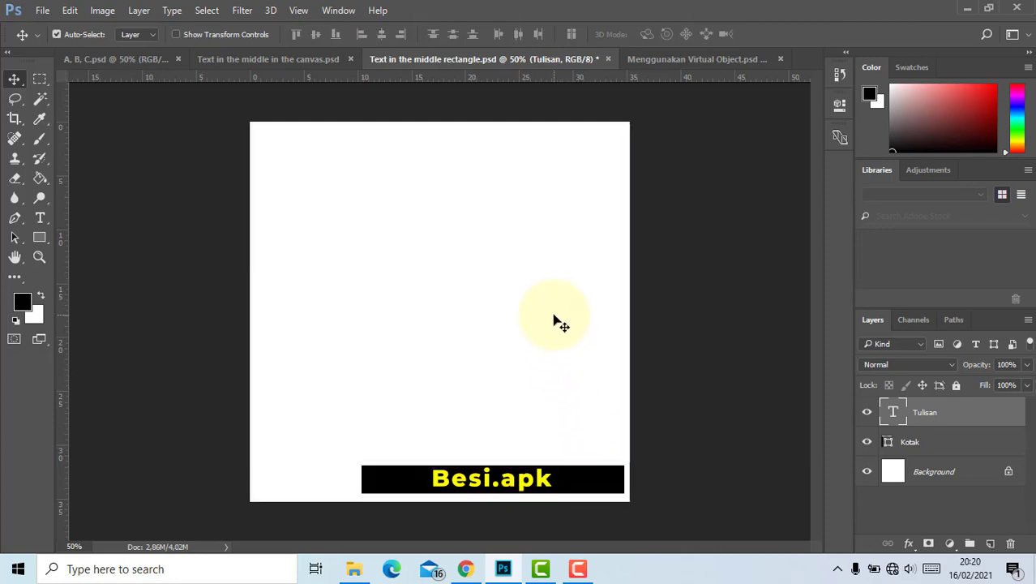
Step: In Menggunakan Virtual Object.psd, move the CAT text down behind the cat picture and back up near the canvas top
click(654, 58)
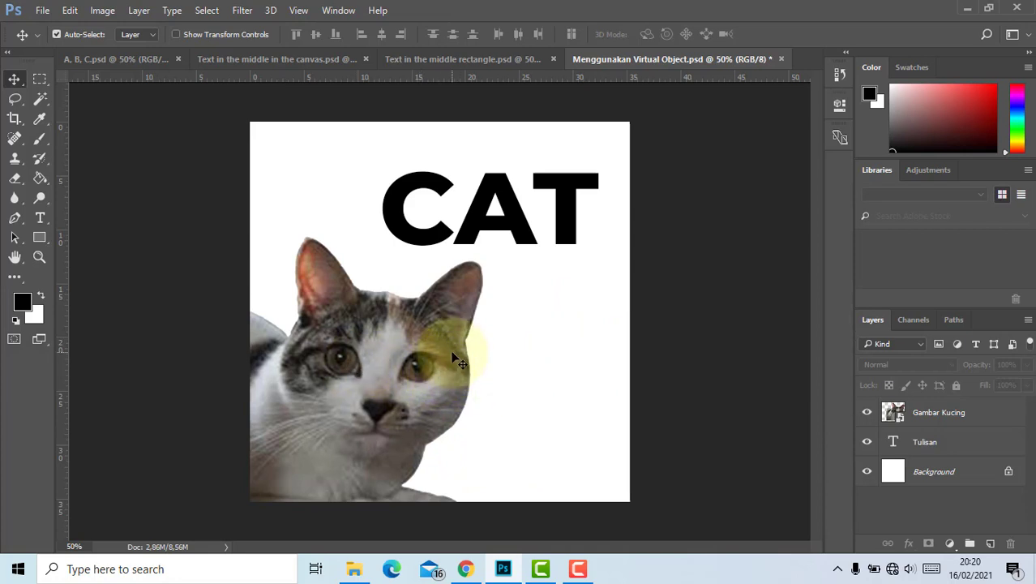
drag(555, 213, 597, 271)
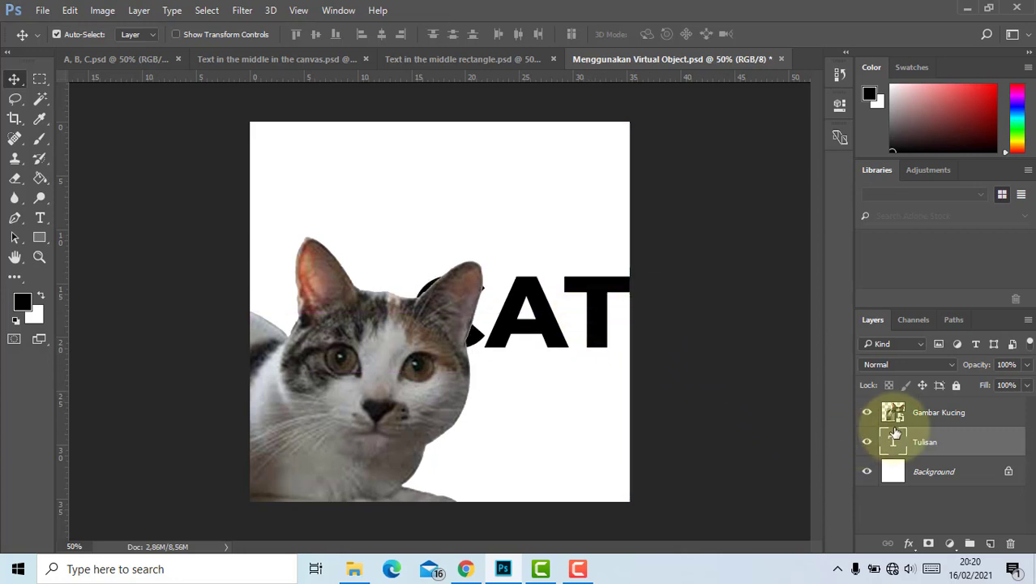
click(890, 438)
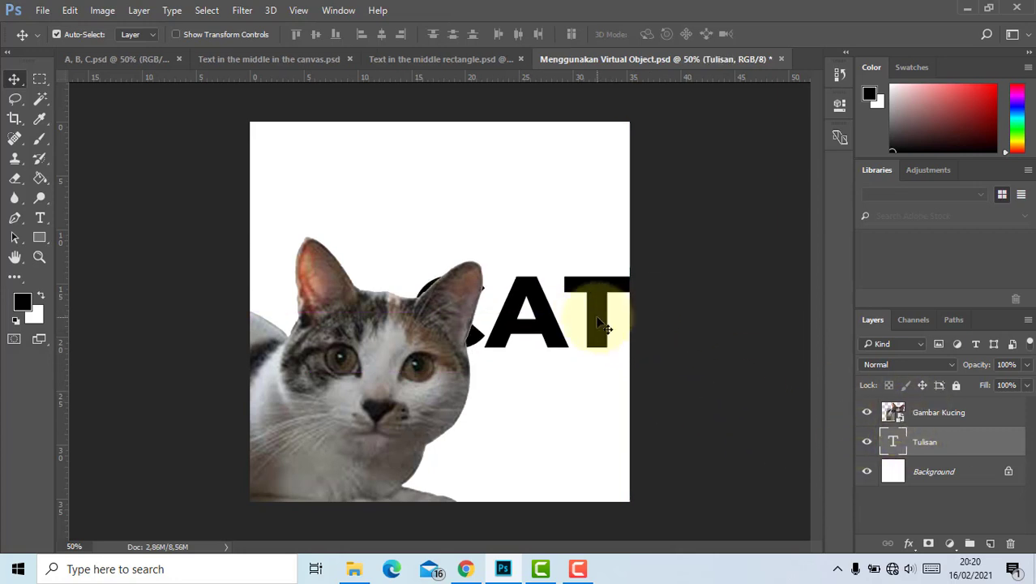
drag(596, 331, 574, 196)
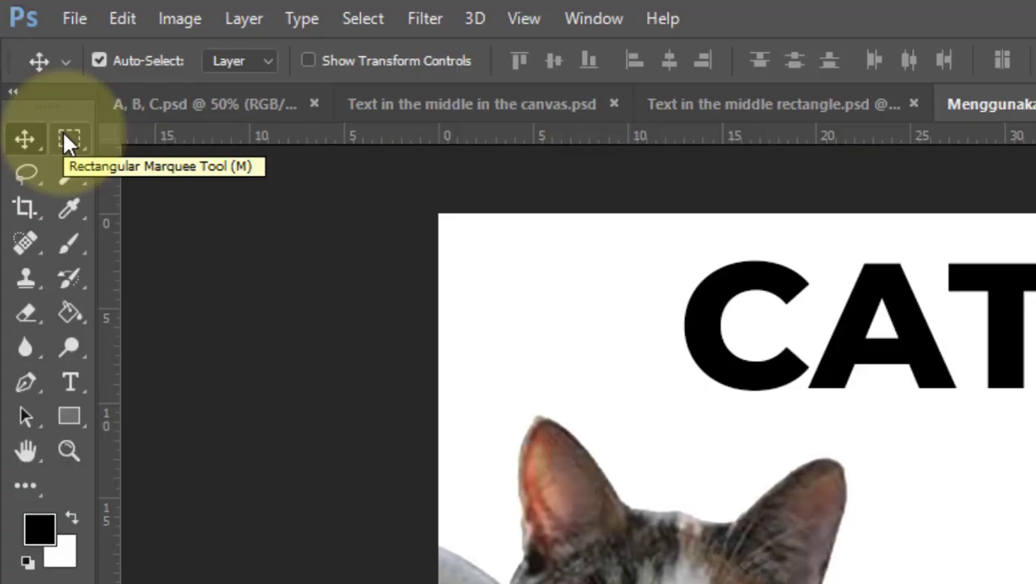
Step: Draw a small rectangular marquee on the cat's cheek beside its eye and align the Tulisan layer to its vertical center and left edge
click(65, 137)
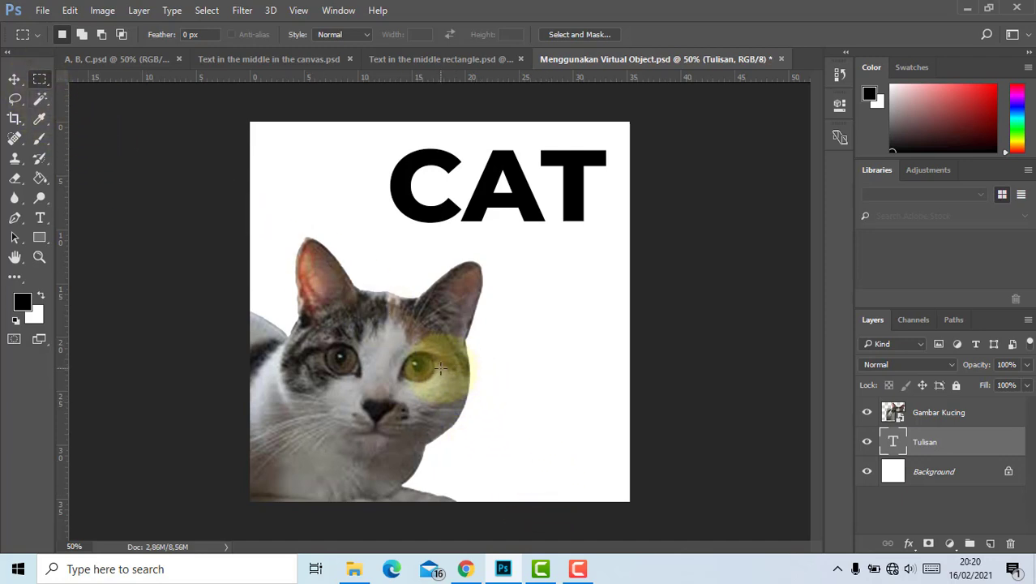
drag(448, 366, 456, 373)
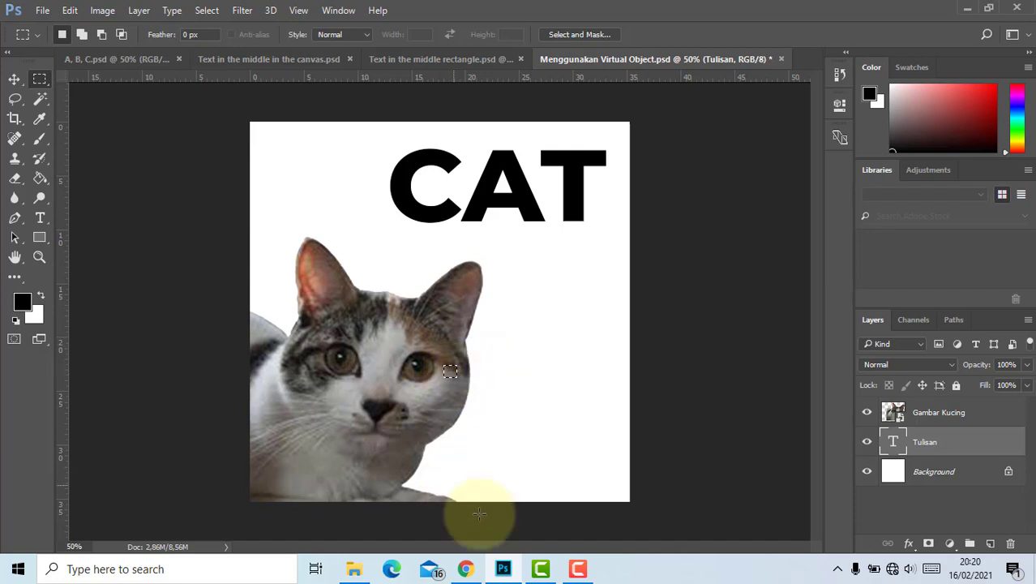
click(14, 80)
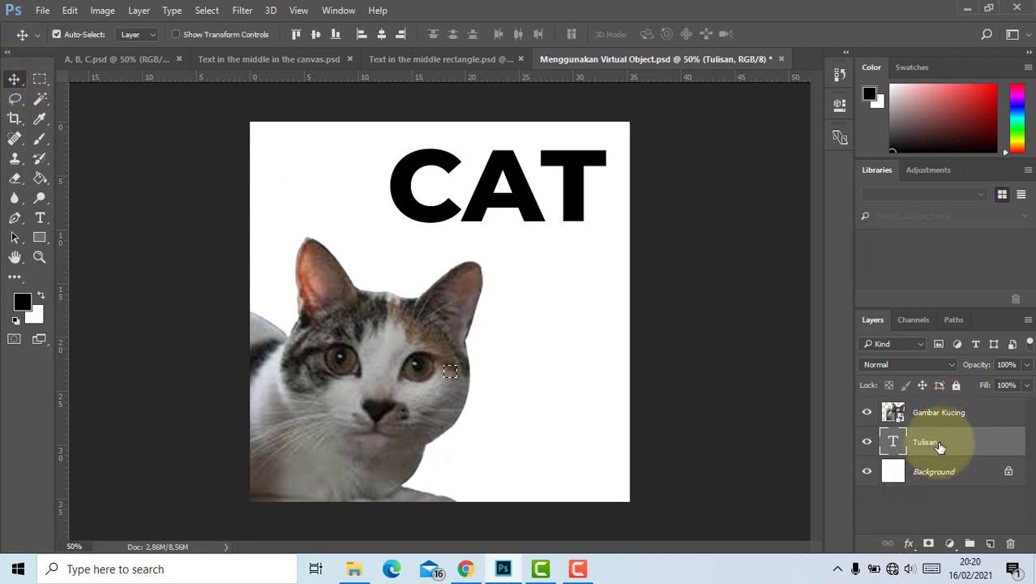
click(316, 36)
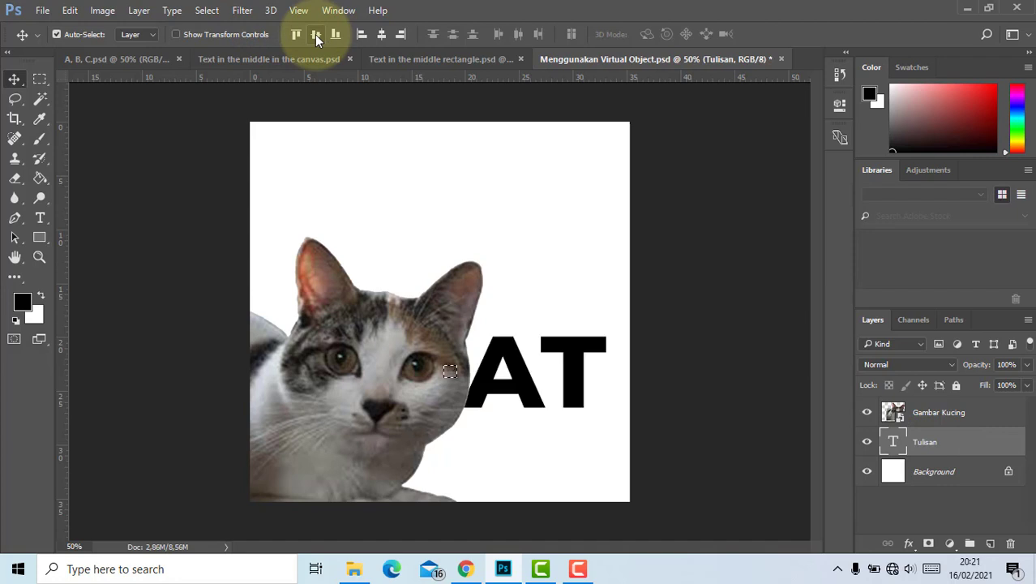
click(363, 34)
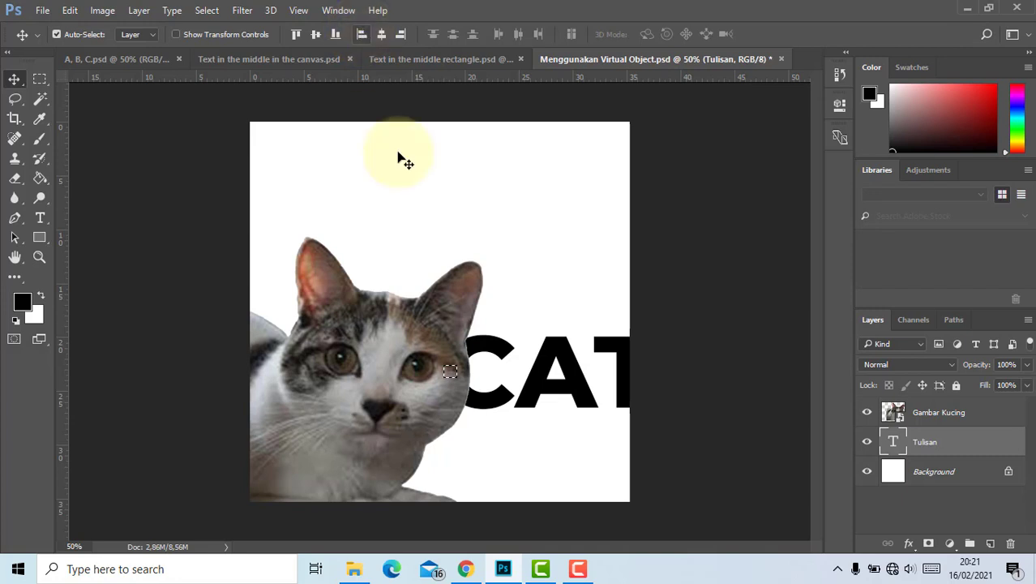